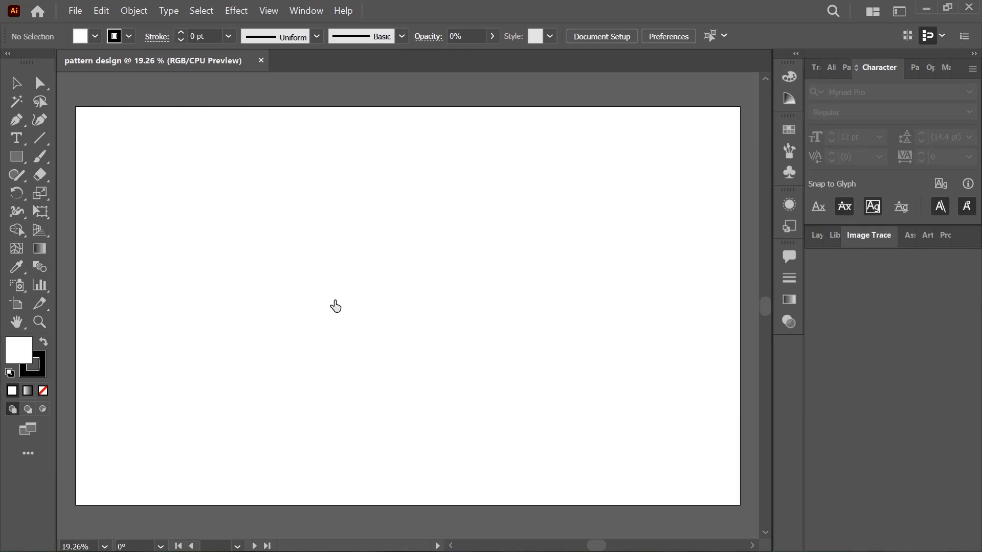
- Paste the black-and-white flower image and place it in the empty area above the artboard
{"action": "scroll", "coordinate": [338, 307], "scroll_direction": "down", "scroll_amount": 10}
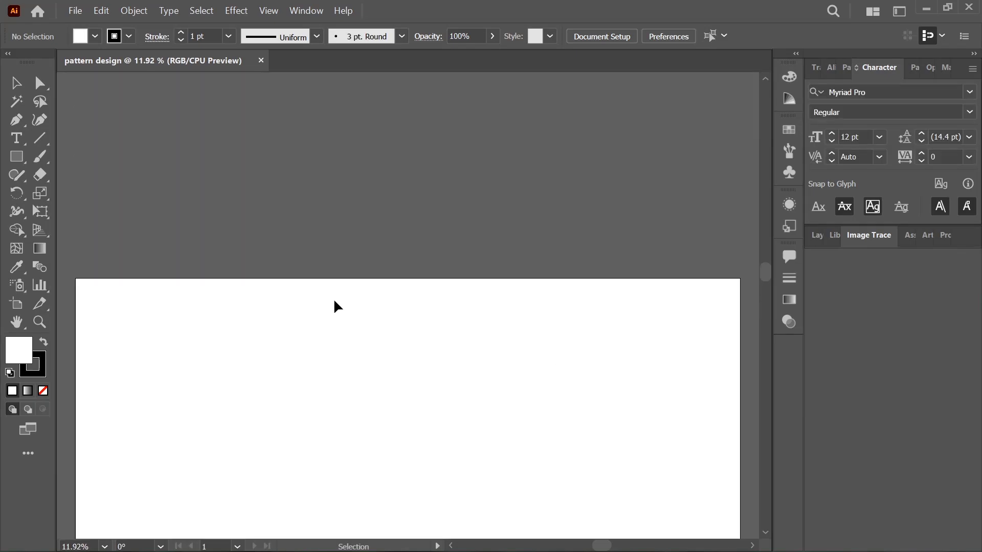
{"action": "key", "text": "ctrl+v"}
{"action": "left_click_drag", "start_coordinate": [569, 292], "coordinate": [404, 266]}
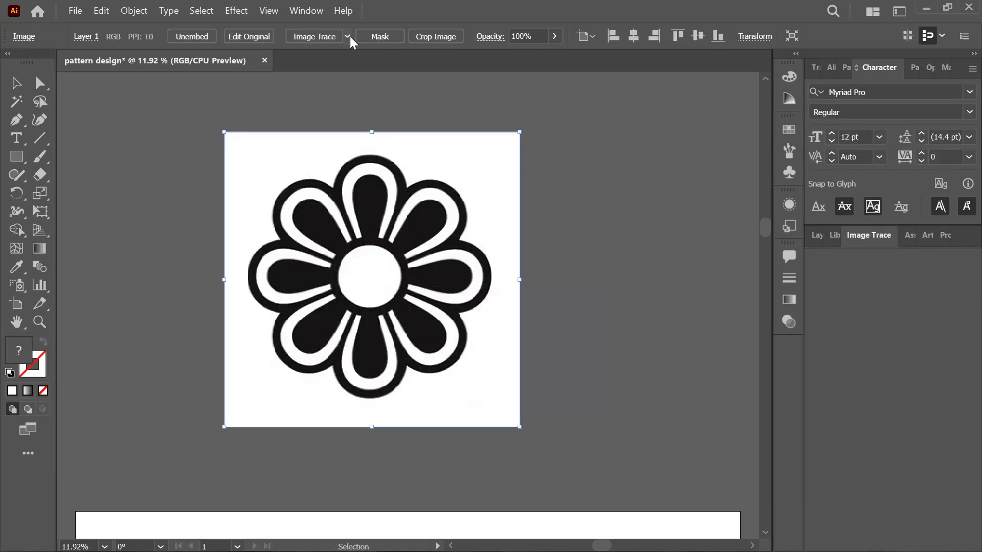
- Trace the flower image with the Silhouettes preset and expand the result into vector paths
{"action": "left_click", "coordinate": [347, 37]}
{"action": "left_click", "coordinate": [401, 229]}
{"action": "left_click", "coordinate": [869, 235]}
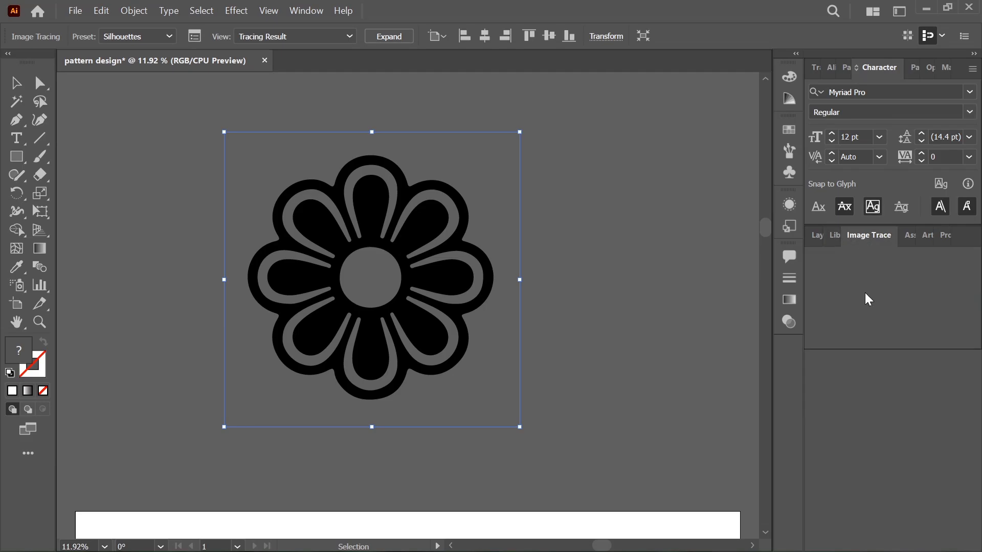
{"action": "left_click_drag", "start_coordinate": [930, 375], "coordinate": [881, 375]}
{"action": "left_click", "coordinate": [389, 36]}
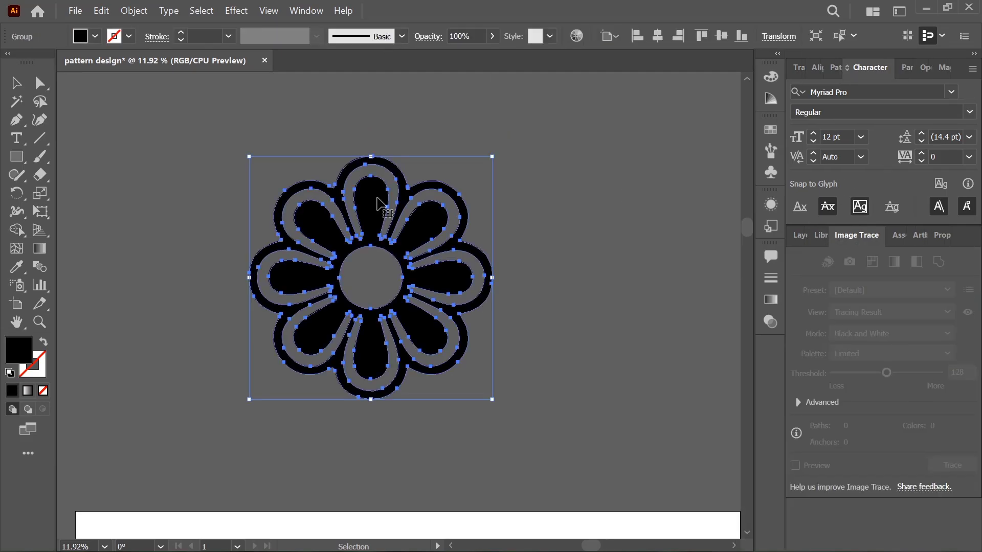
- Fill the traced flower with orange and make a new pattern from it
{"action": "left_click", "coordinate": [95, 36]}
{"action": "left_click", "coordinate": [39, 125]}
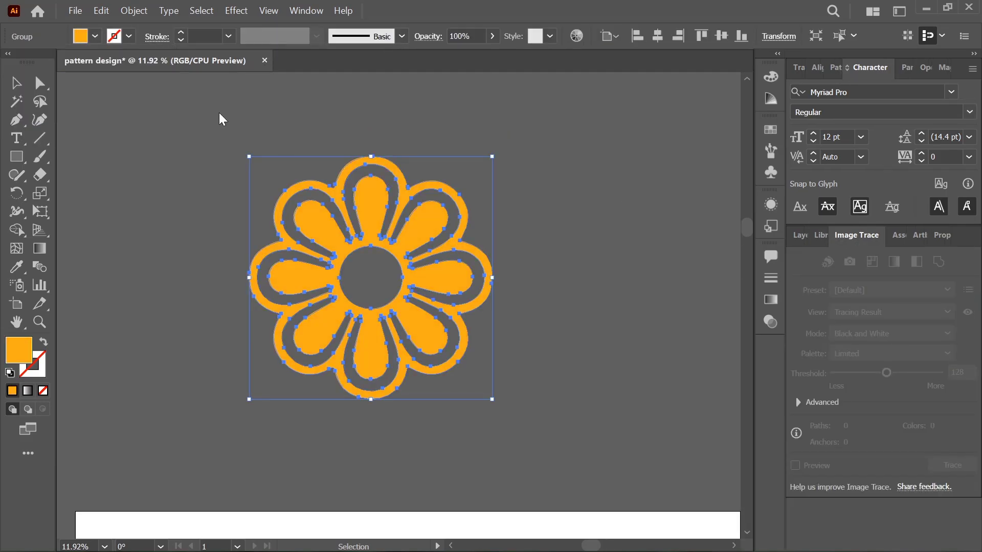
{"action": "left_click", "coordinate": [133, 11]}
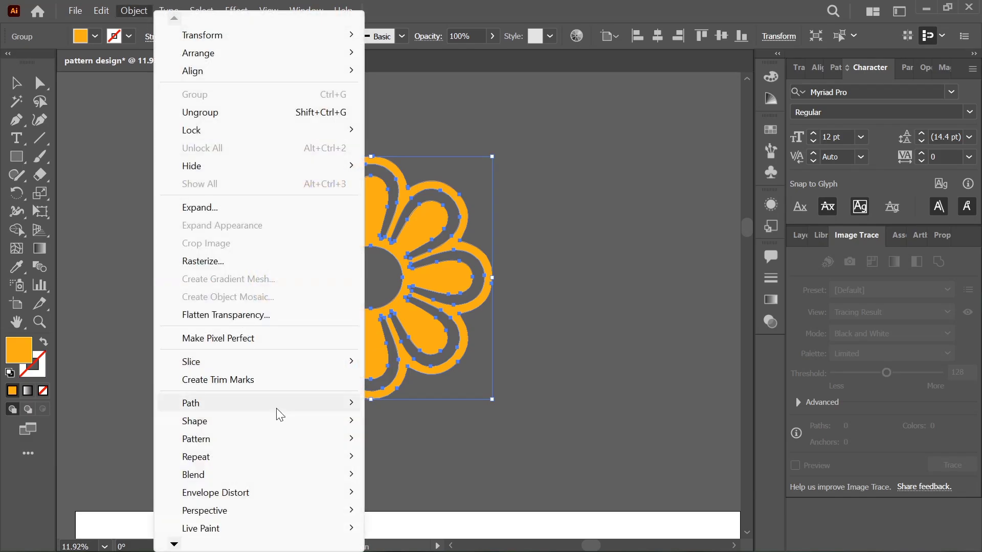
{"action": "mouse_move", "coordinate": [295, 439]}
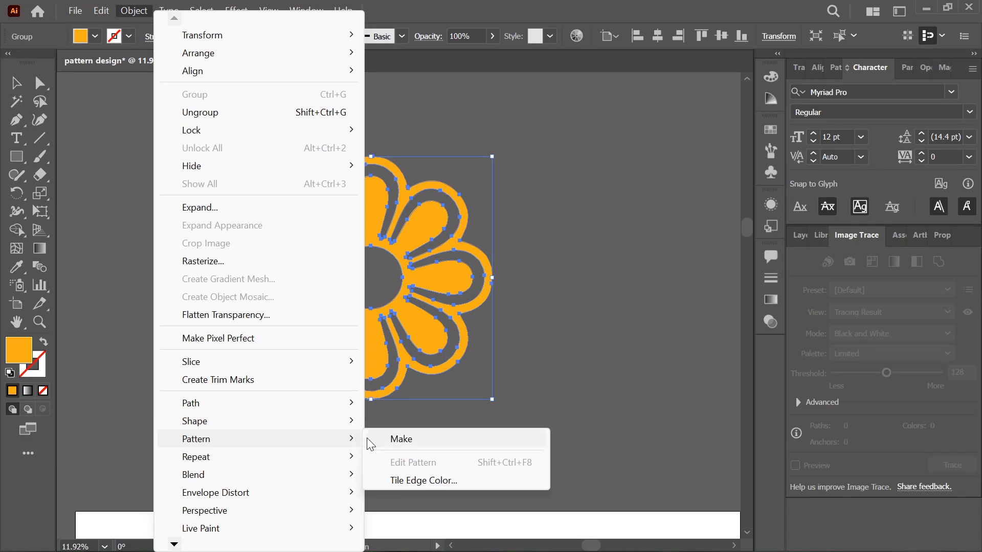
{"action": "left_click", "coordinate": [393, 443]}
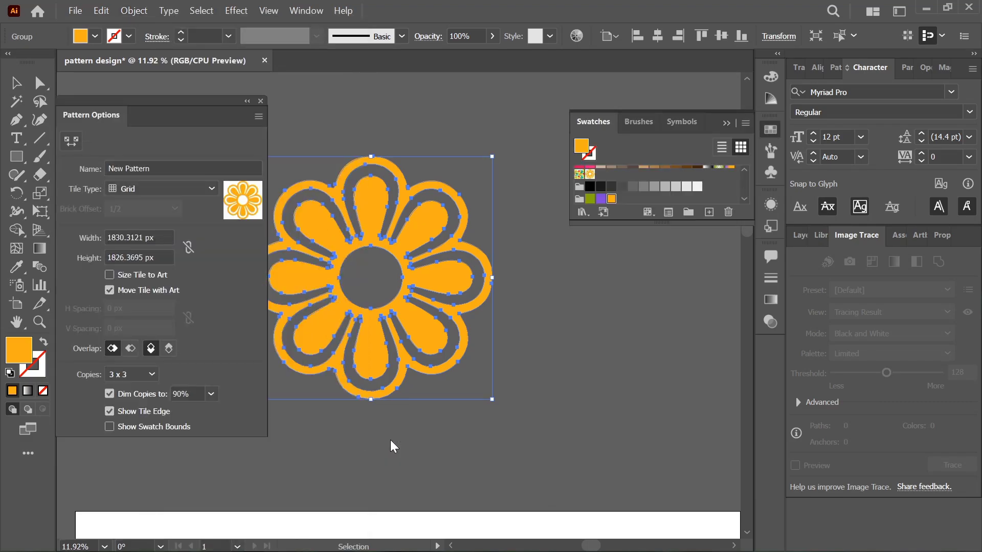
- Scale the flower down inside the pattern tile and set the tile type to Brick by Row
{"action": "key", "text": "ctrl+minus"}
{"action": "key", "text": "ctrl+minus"}
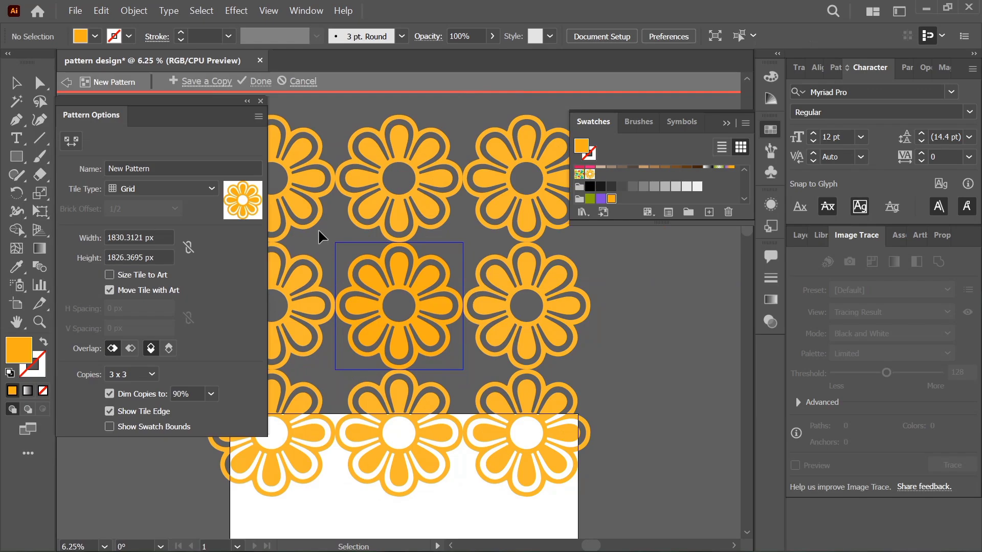
{"action": "left_click", "coordinate": [399, 307]}
{"action": "mouse_move", "coordinate": [404, 307]}
{"action": "left_mouse_down"}
{"action": "mouse_move", "coordinate": [425, 302]}
{"action": "mouse_move", "coordinate": [414, 304]}
{"action": "left_mouse_up"}
{"action": "left_click", "coordinate": [161, 189]}
{"action": "left_click", "coordinate": [153, 209]}
- Set the pattern tile to 1186 px wide and 1041 px high, and preview it with 5 x 5 copies
{"action": "double_click", "coordinate": [113, 238]}
{"action": "type", "text": "1218"}
{"action": "key", "text": "Return"}
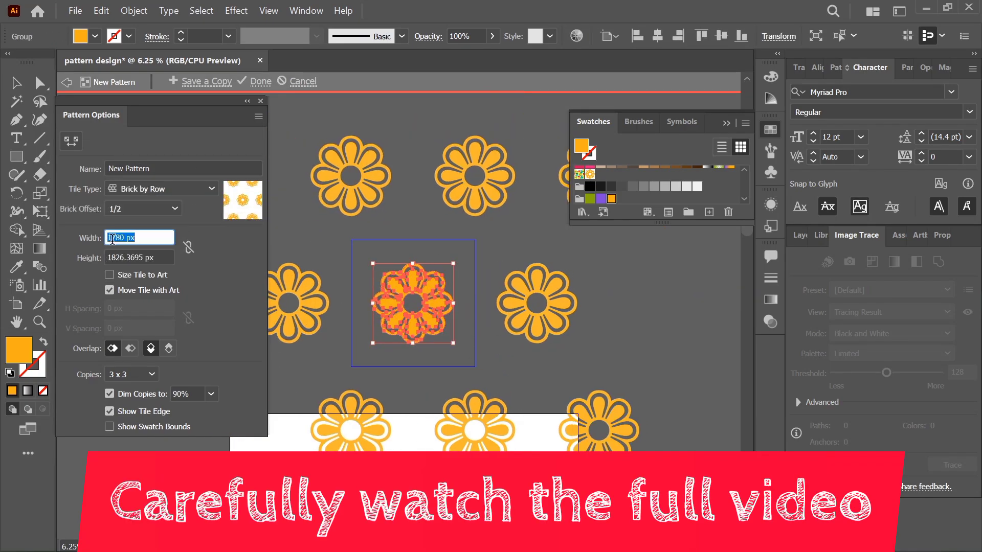
{"action": "type", "text": "1186"}
{"action": "key", "text": "Tab"}
{"action": "type", "text": "1041"}
{"action": "key", "text": "Return"}
{"action": "left_click", "coordinate": [132, 375]}
{"action": "left_click", "coordinate": [128, 353]}
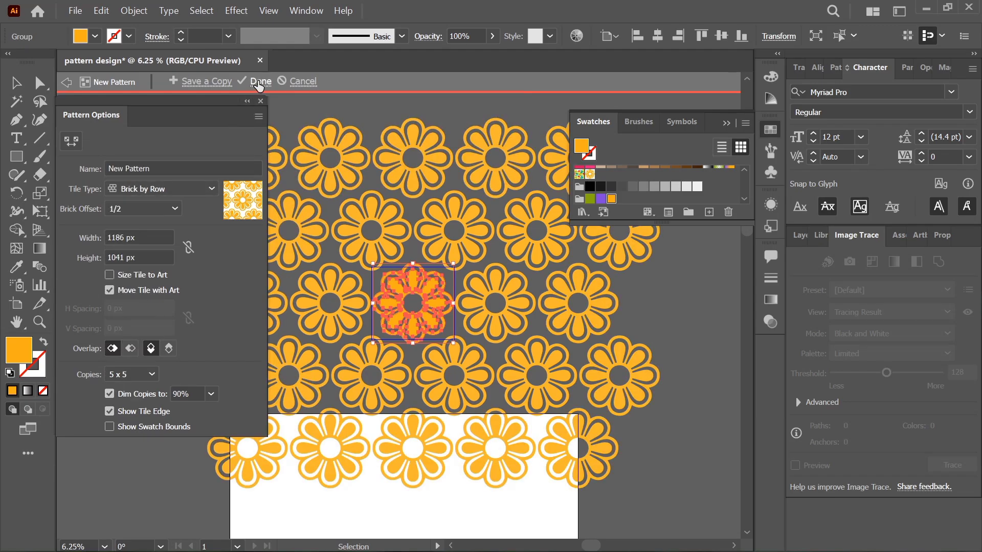
- Finish the pattern edit and delete the original flower artwork
{"action": "left_click", "coordinate": [259, 83]}
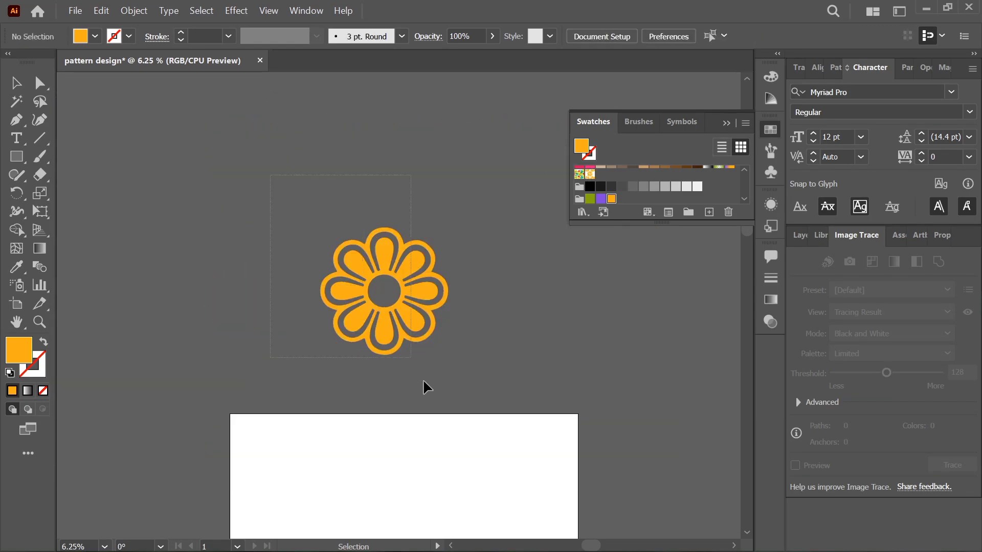
{"action": "key", "text": "ctrl+a"}
{"action": "key", "text": "Delete"}
- Create a rectangle 5000 px wide and 3000 px high above the artboard
{"action": "key", "text": "m"}
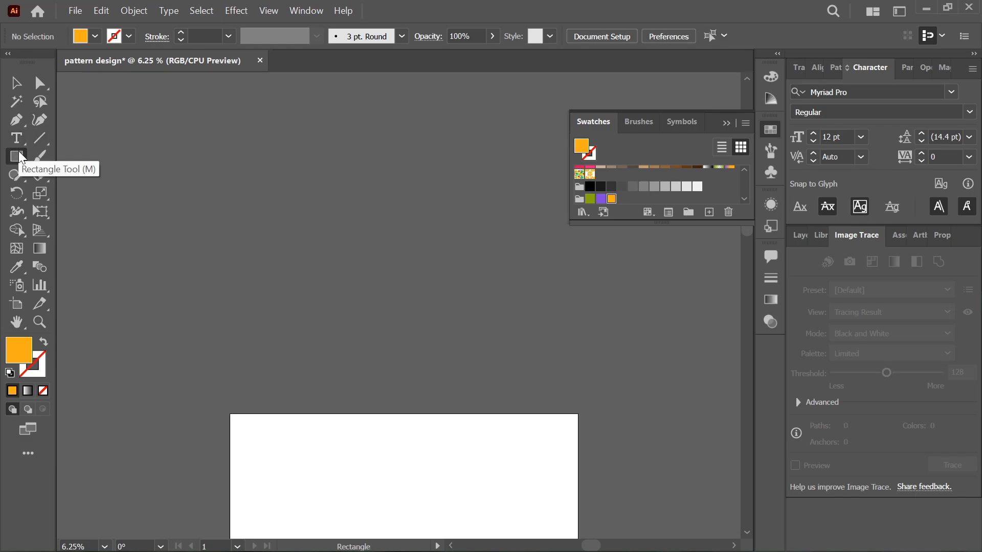
{"action": "left_click", "coordinate": [256, 181]}
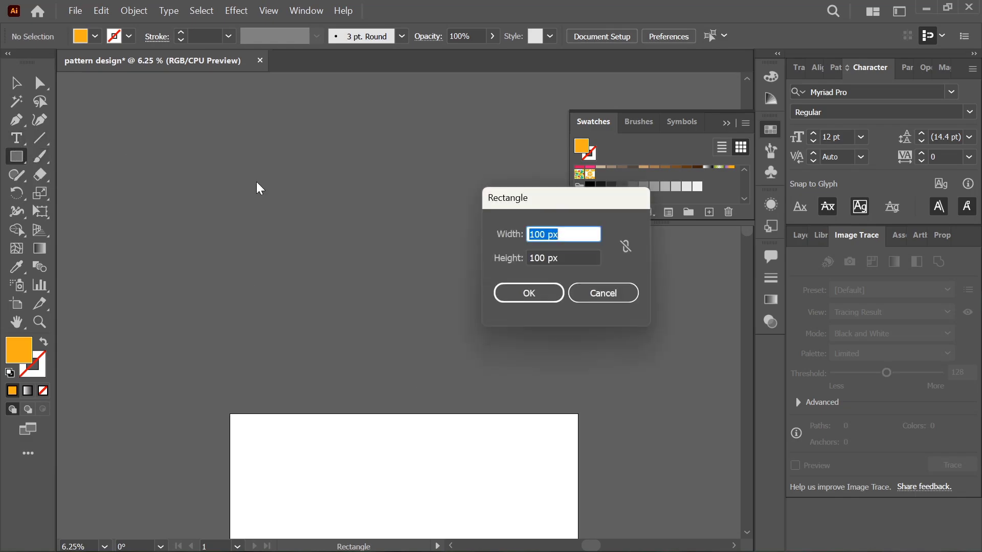
{"action": "key", "text": "BackSpace"}
{"action": "type", "text": "5000"}
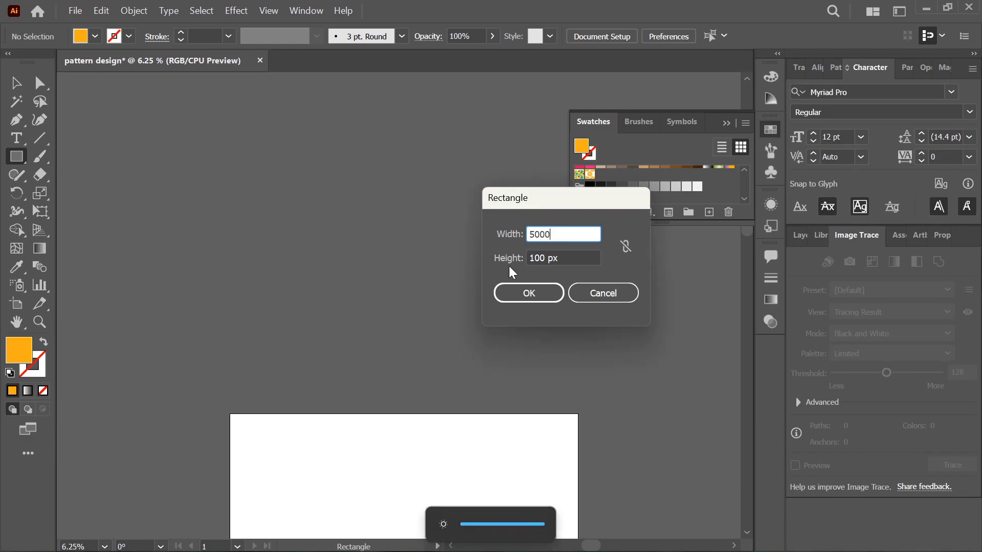
{"action": "key", "text": "Tab"}
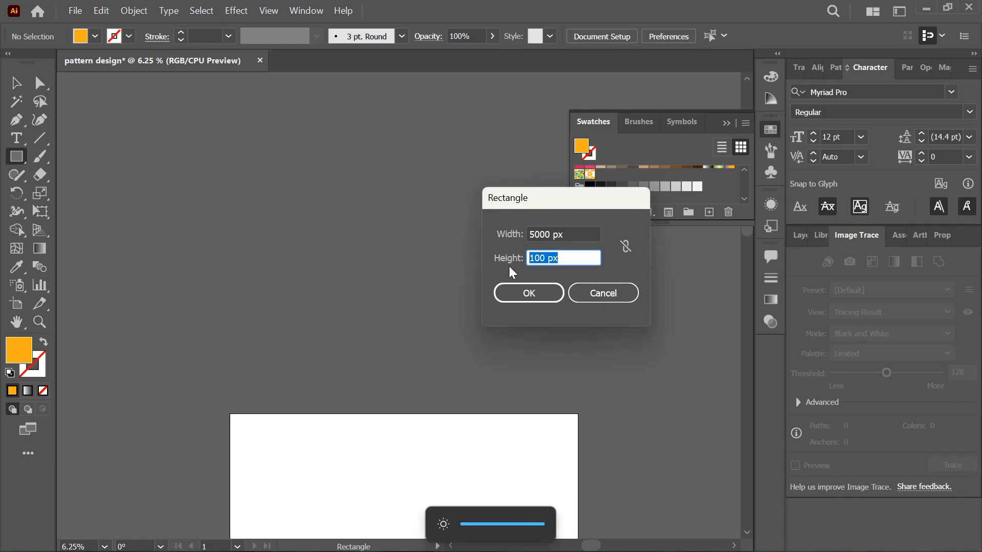
{"action": "key", "text": "BackSpace"}
{"action": "type", "text": "3000"}
{"action": "key", "text": "Return"}
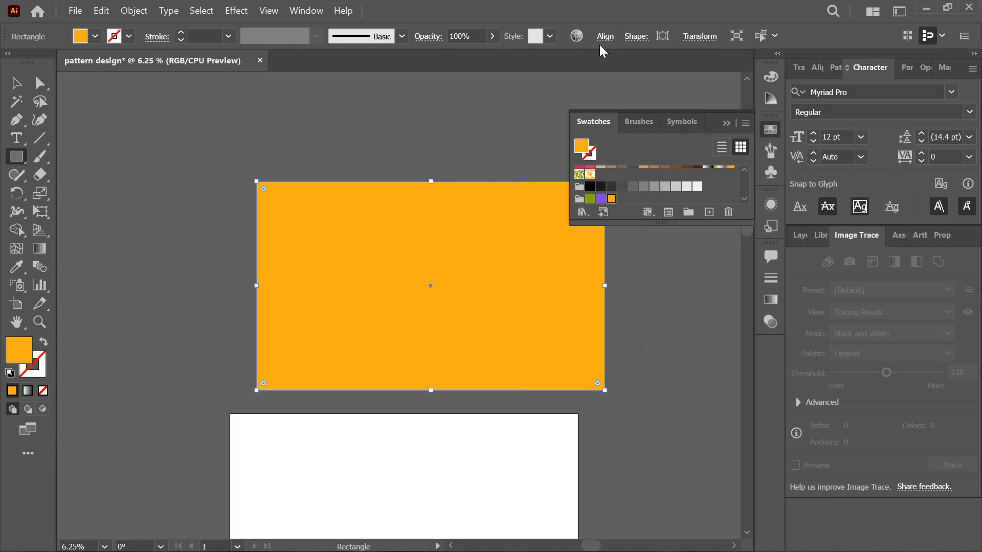
- Center the rectangle horizontally and vertically on the artboard and fill it with the new flower pattern swatch
{"action": "left_click", "coordinate": [604, 45]}
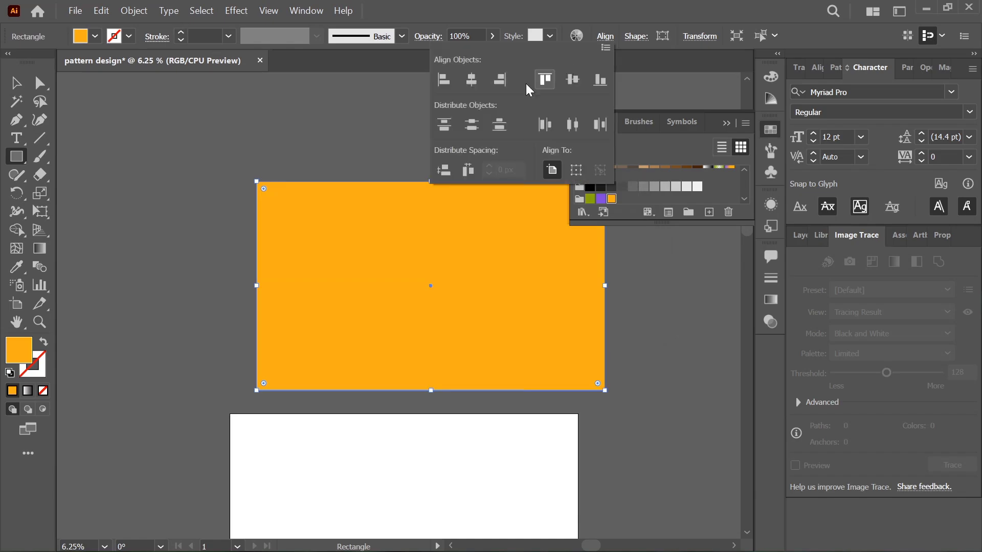
{"action": "left_click", "coordinate": [471, 85]}
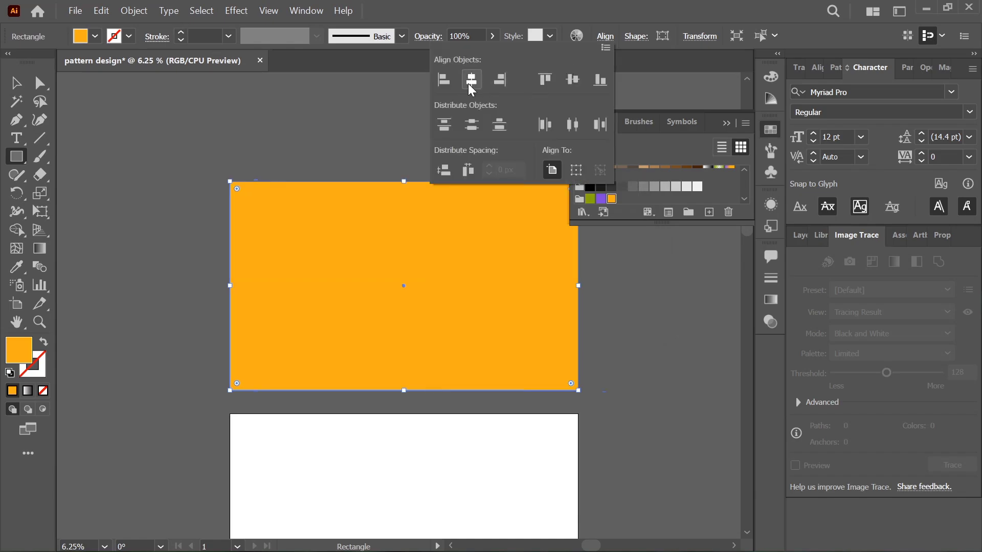
{"action": "left_click", "coordinate": [573, 79]}
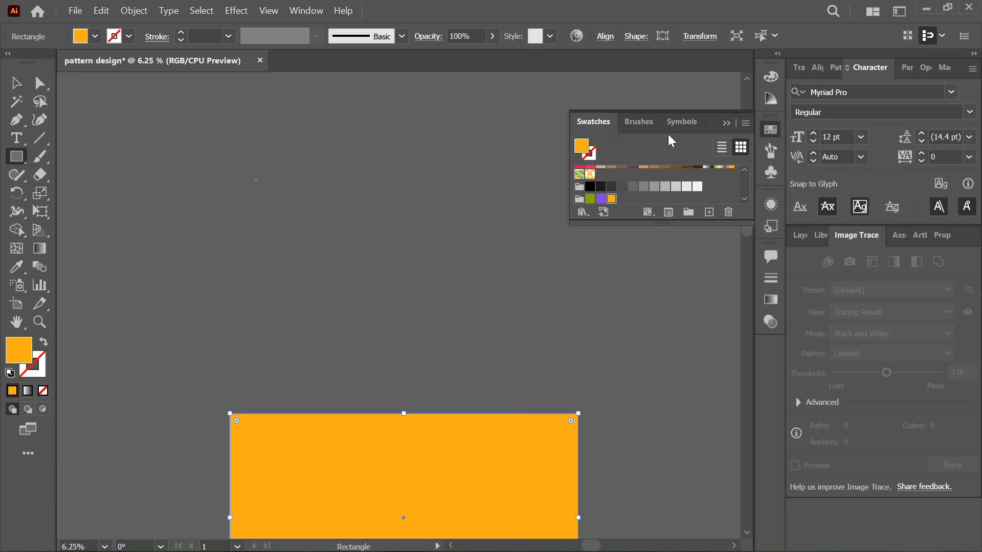
{"action": "key", "text": "ctrl+0"}
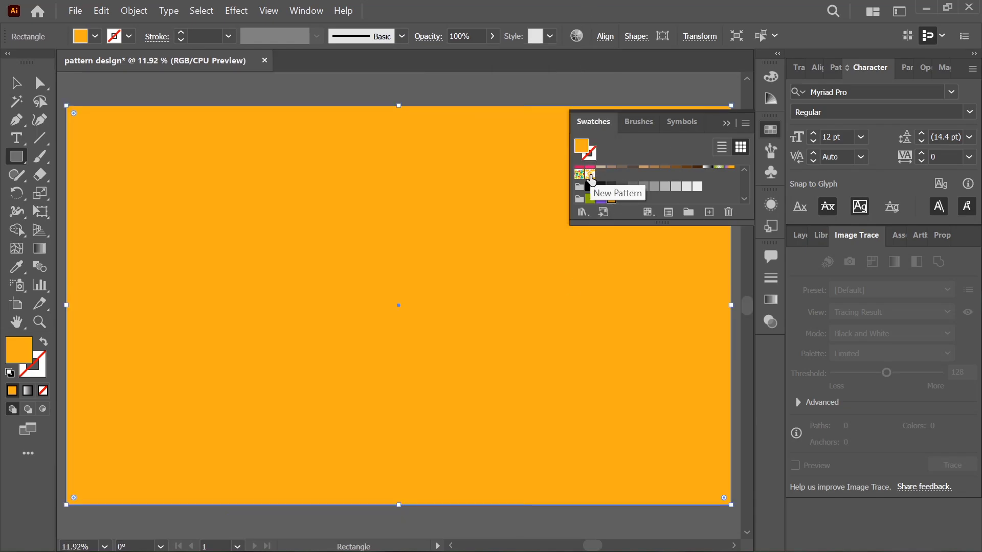
{"action": "left_click", "coordinate": [590, 176]}
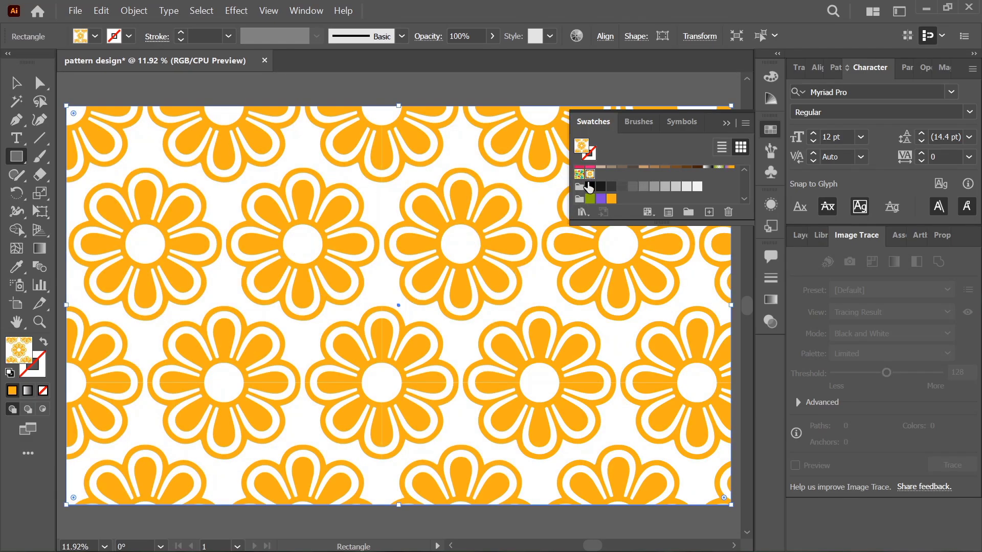
- Reopen the flower pattern swatch for editing and scale its flower down to about half size
{"action": "double_click", "coordinate": [590, 175]}
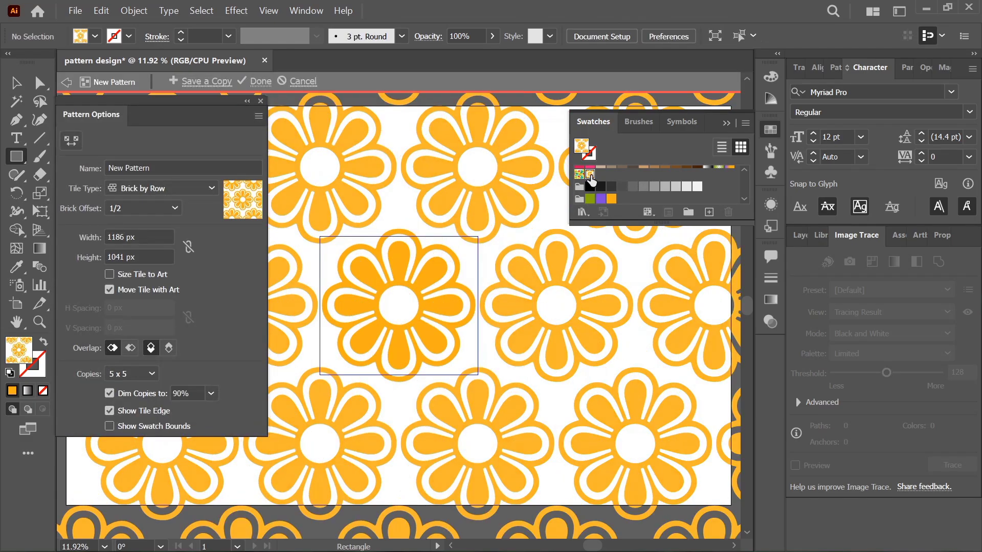
{"action": "left_click", "coordinate": [17, 91]}
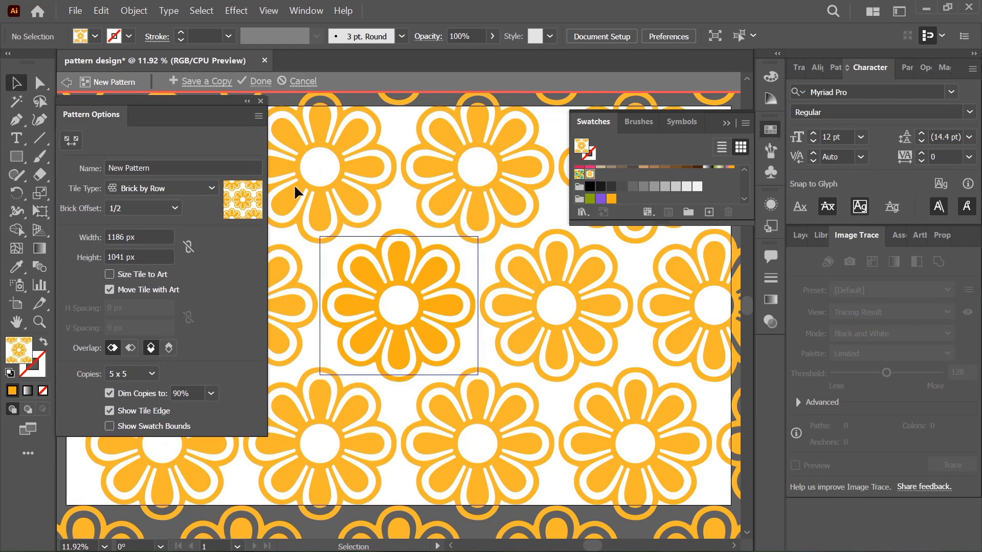
{"action": "left_click", "coordinate": [494, 338]}
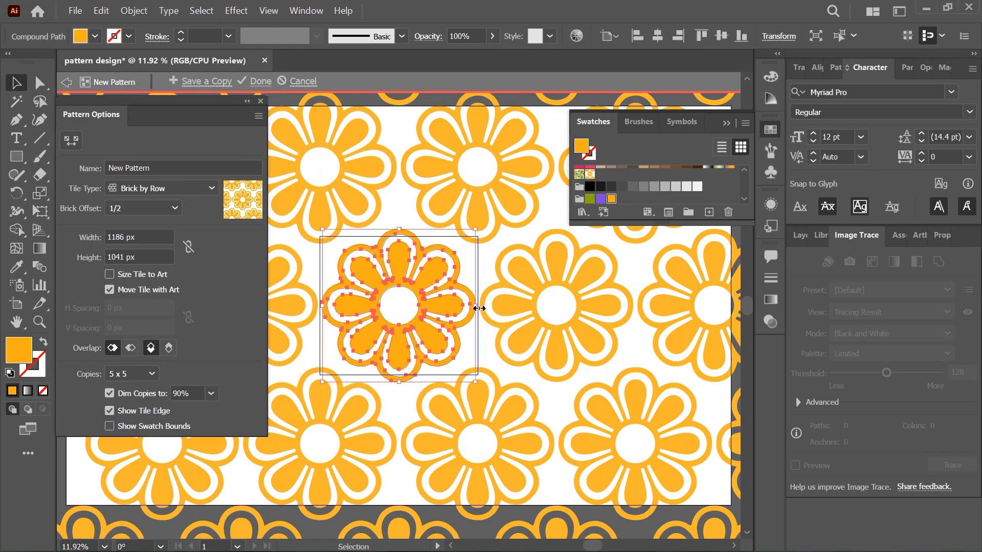
{"action": "left_click_drag", "start_coordinate": [479, 308], "coordinate": [393, 312]}
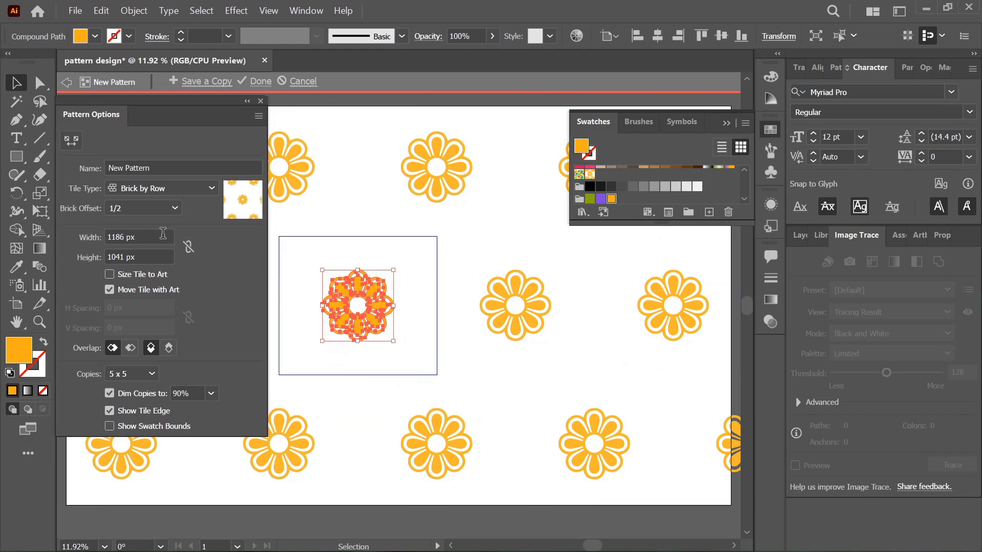
- Set the pattern tile to 559 px wide and 506 px high, and finish the pattern edit
{"action": "double_click", "coordinate": [151, 233]}
{"action": "type", "text": "550"}
{"action": "key", "text": "Return"}
{"action": "key", "text": "Tab"}
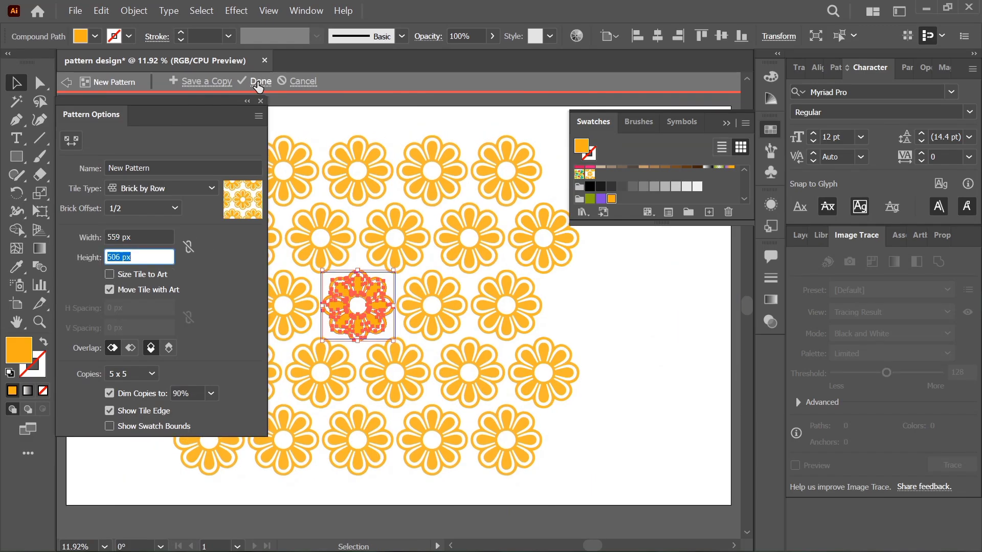
{"action": "left_click", "coordinate": [259, 83]}
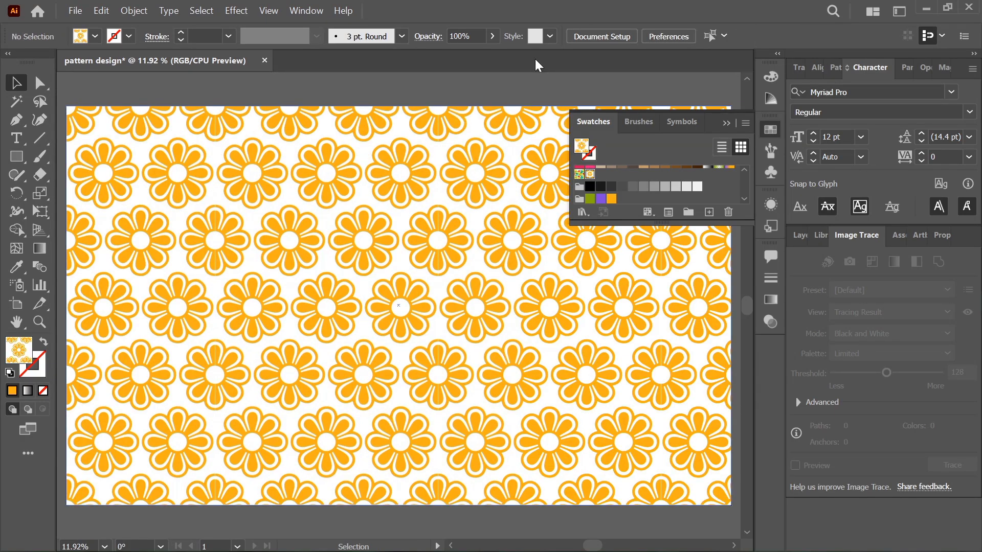
{"action": "left_click", "coordinate": [727, 123]}
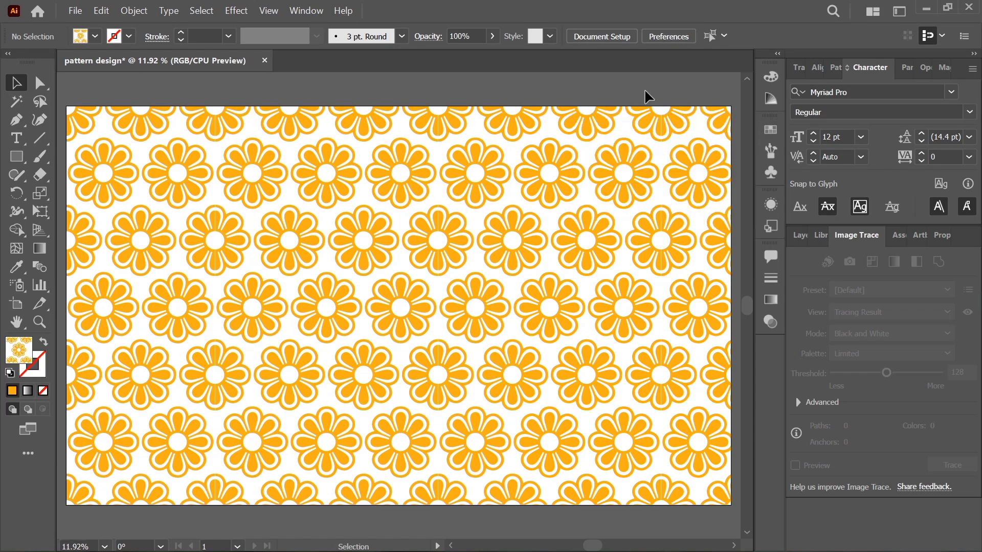
- Create a second 5000 by 3000 px rectangle with the flower pattern fill, starting above the artboard
{"action": "key", "text": "ctrl+minus"}
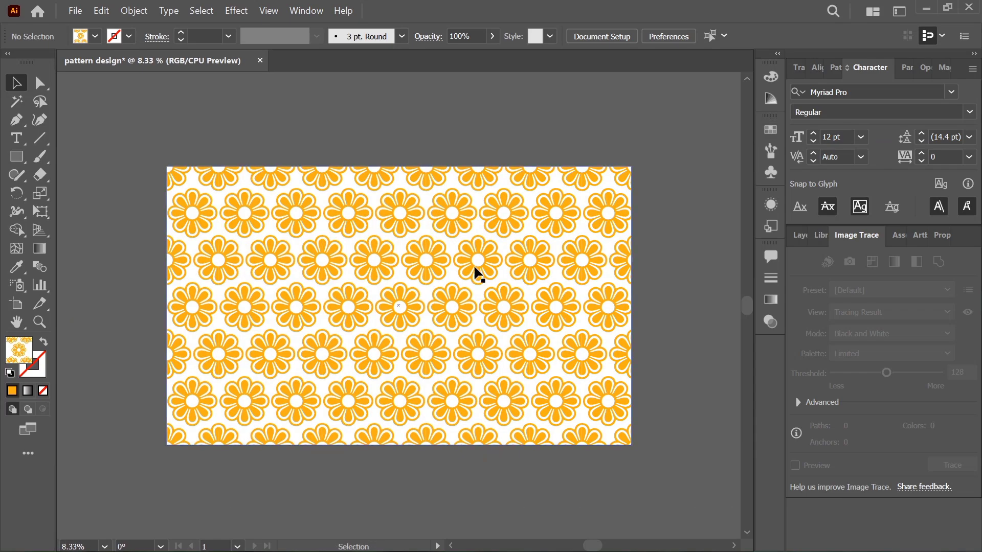
{"action": "key", "text": "ctrl+plus"}
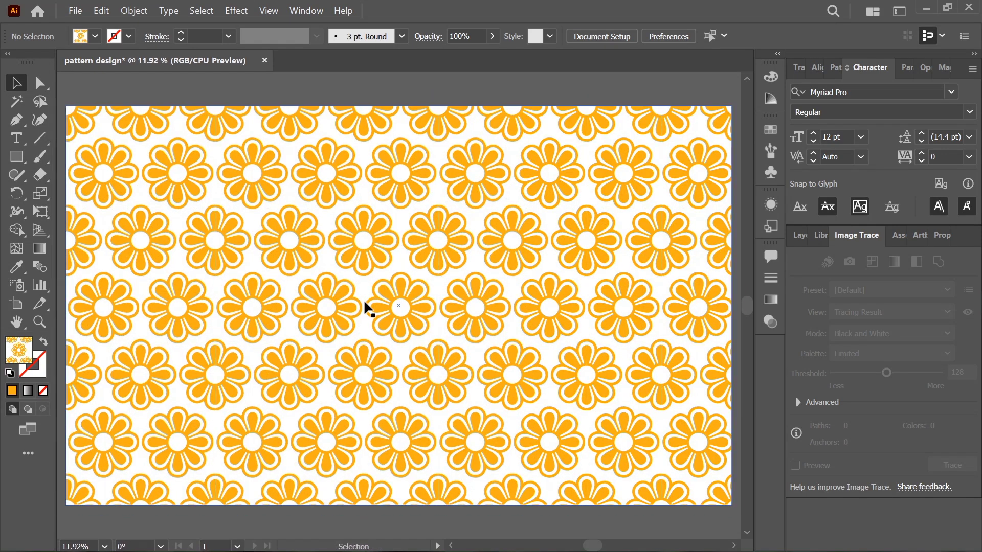
{"action": "left_click", "coordinate": [16, 157]}
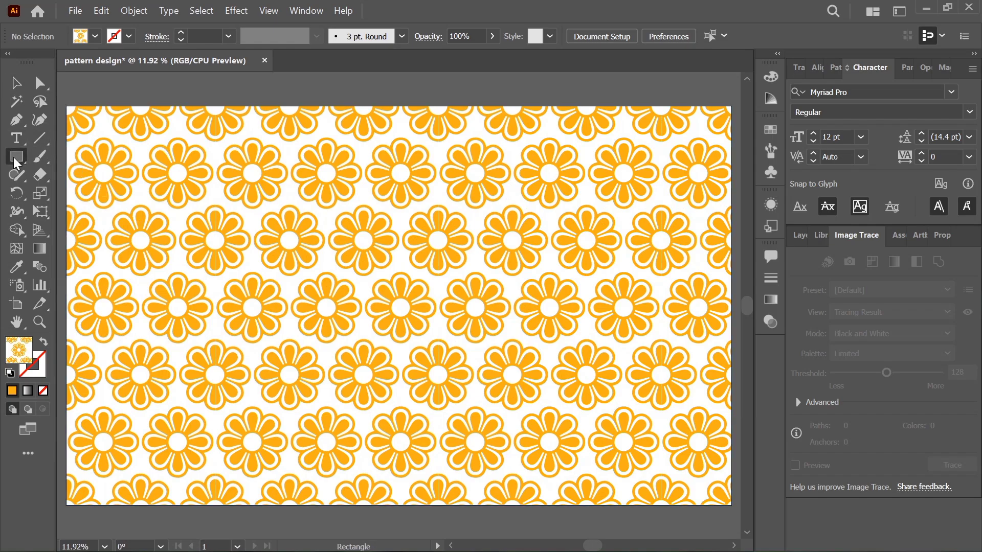
{"action": "scroll", "coordinate": [288, 149], "scroll_direction": "up", "scroll_amount": 6}
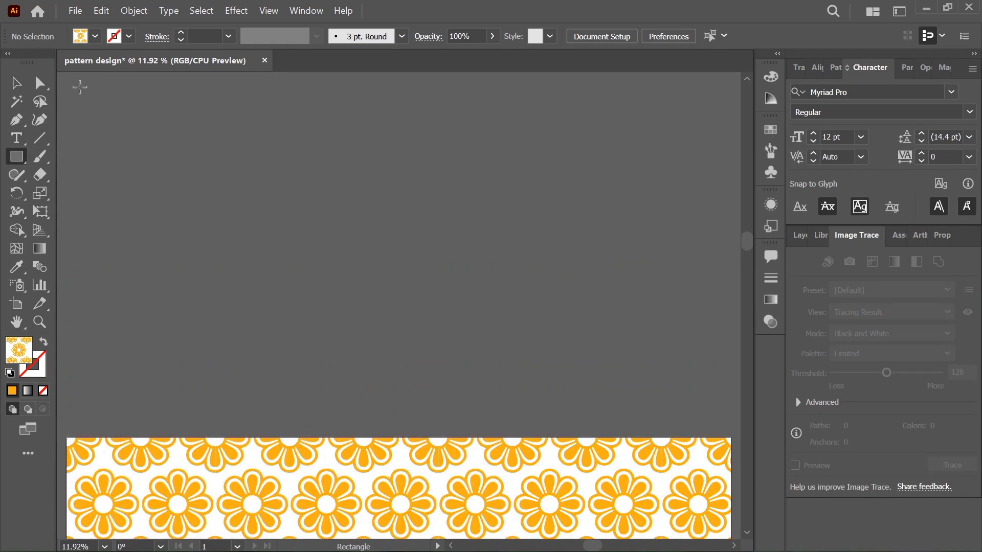
{"action": "left_click", "coordinate": [80, 87]}
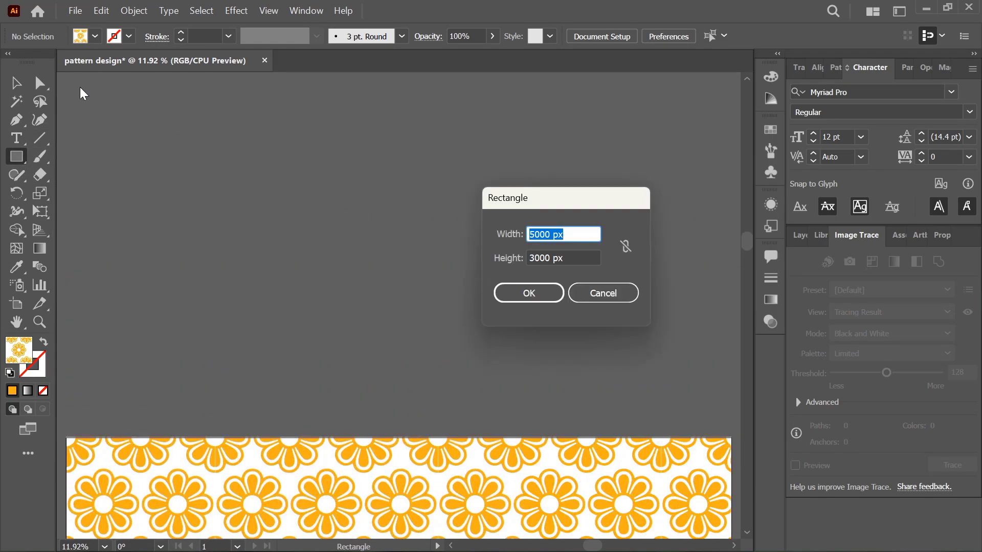
{"action": "key", "text": "Return"}
{"action": "key", "text": "v"}
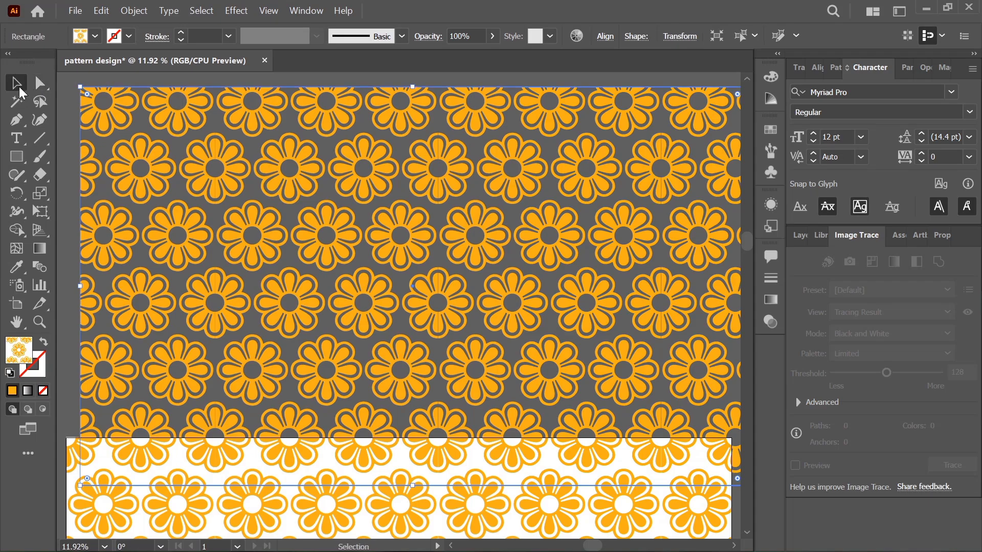
- Fill the second rectangle with solid light blue and center it horizontally and vertically on the artboard
{"action": "left_click", "coordinate": [95, 36]}
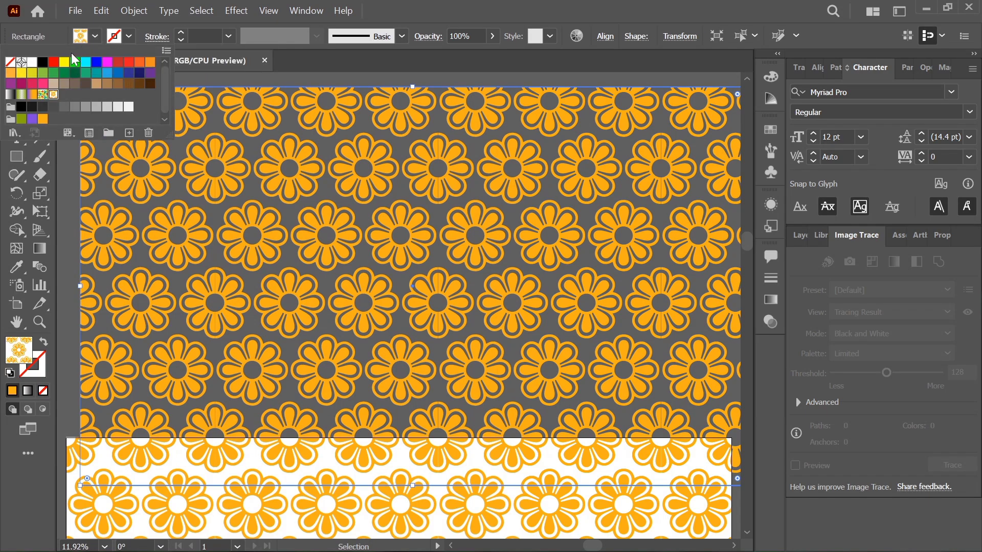
{"action": "left_click", "coordinate": [107, 74]}
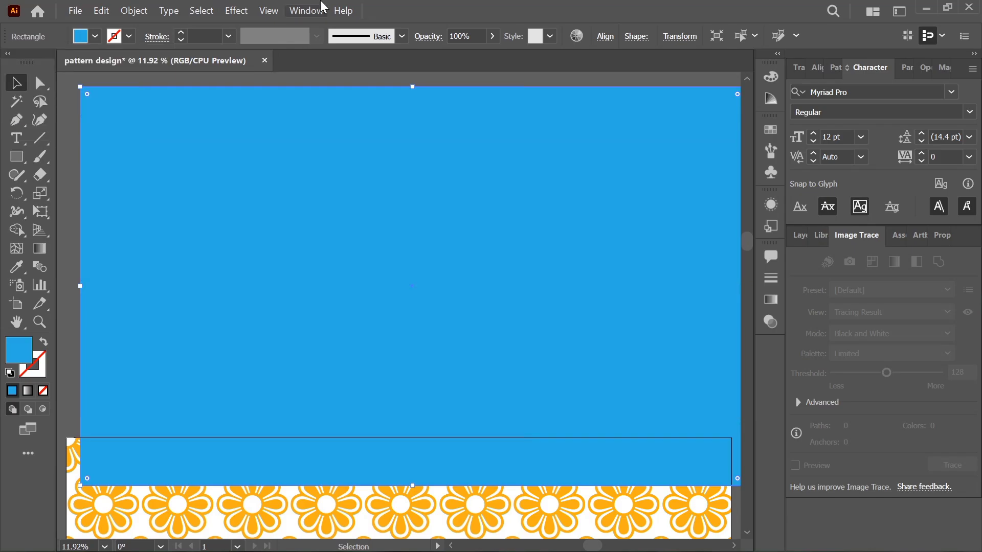
{"action": "left_click", "coordinate": [606, 36]}
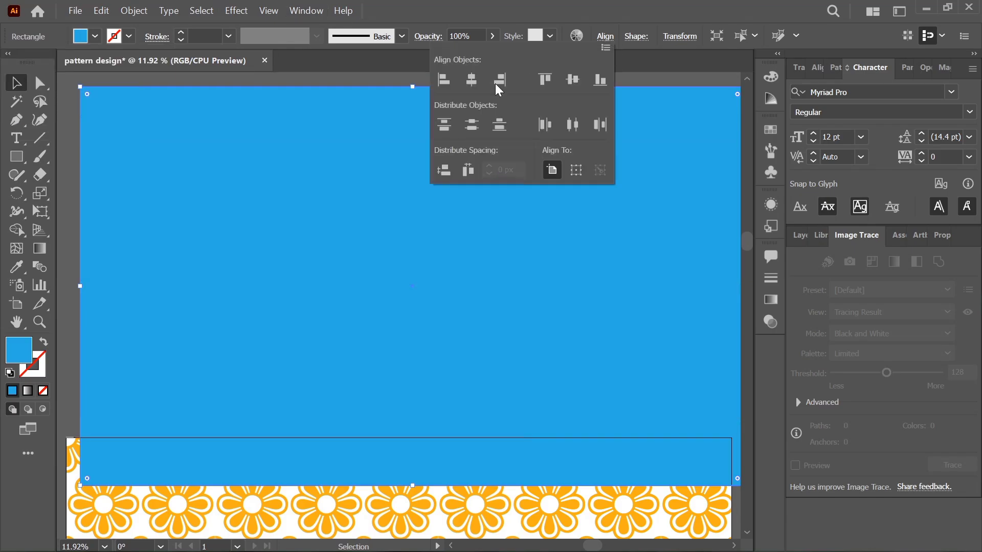
{"action": "left_click", "coordinate": [472, 79]}
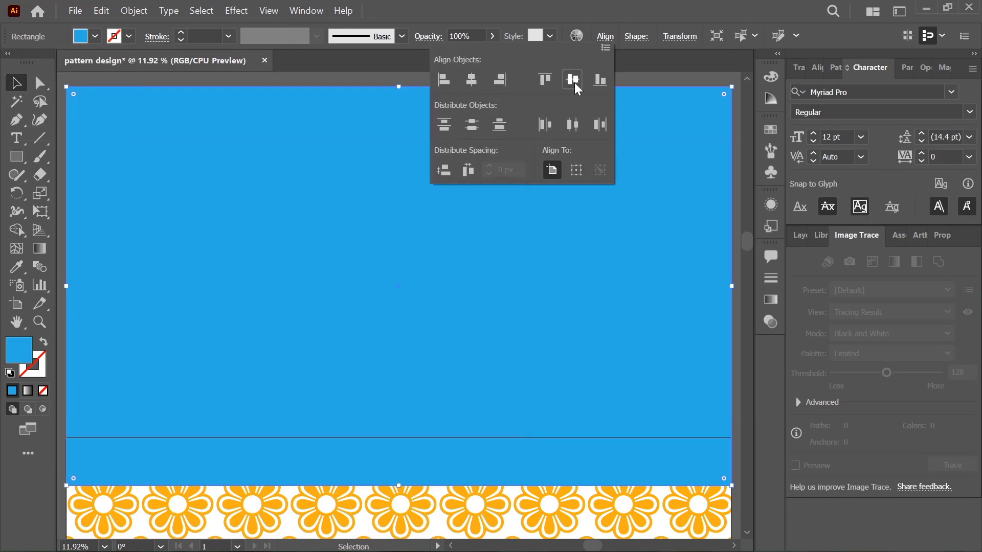
{"action": "left_click", "coordinate": [572, 81]}
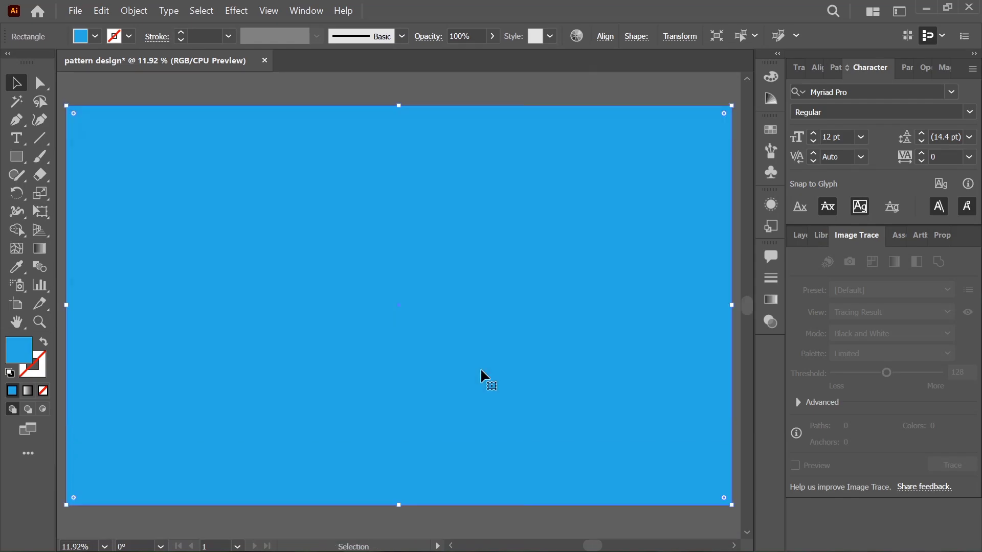
- Send the solid-filled rectangle to the back so it sits behind the flower pattern rectangle
{"action": "right_click", "coordinate": [485, 377]}
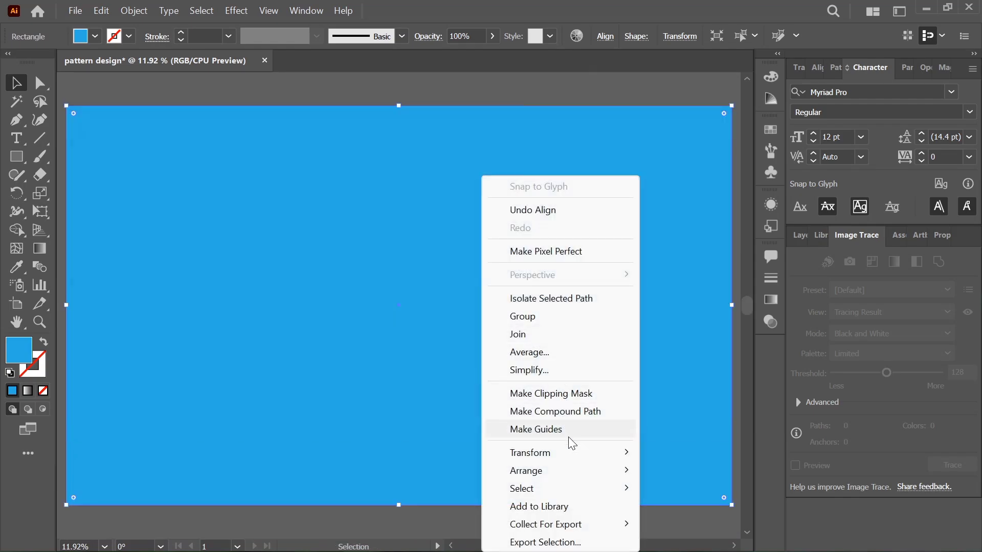
{"action": "mouse_move", "coordinate": [586, 463]}
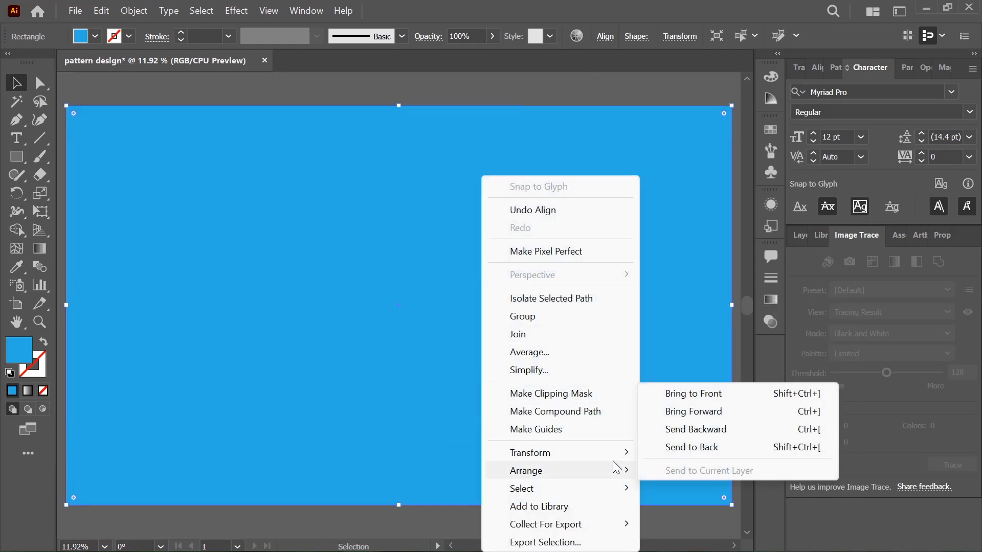
{"action": "mouse_move", "coordinate": [614, 471]}
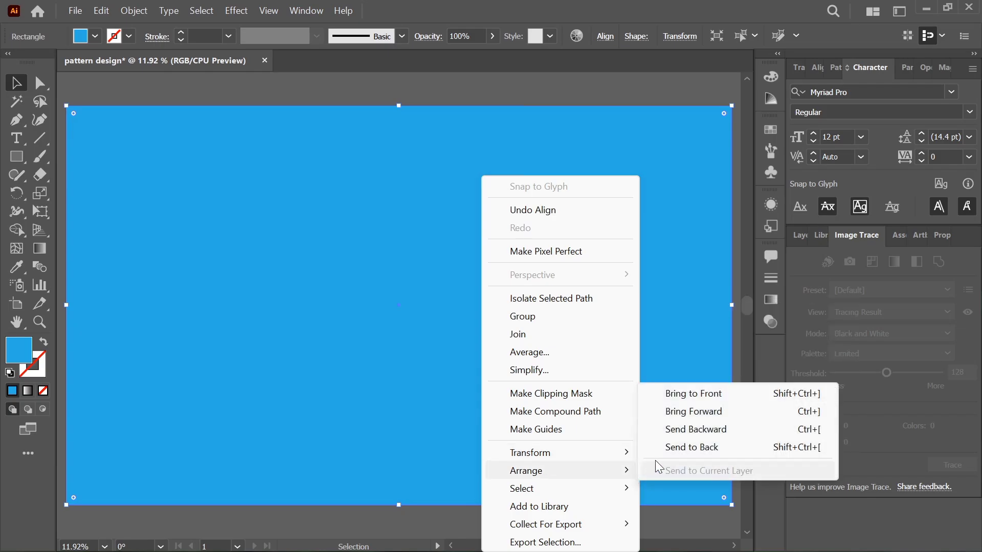
{"action": "left_click", "coordinate": [686, 449]}
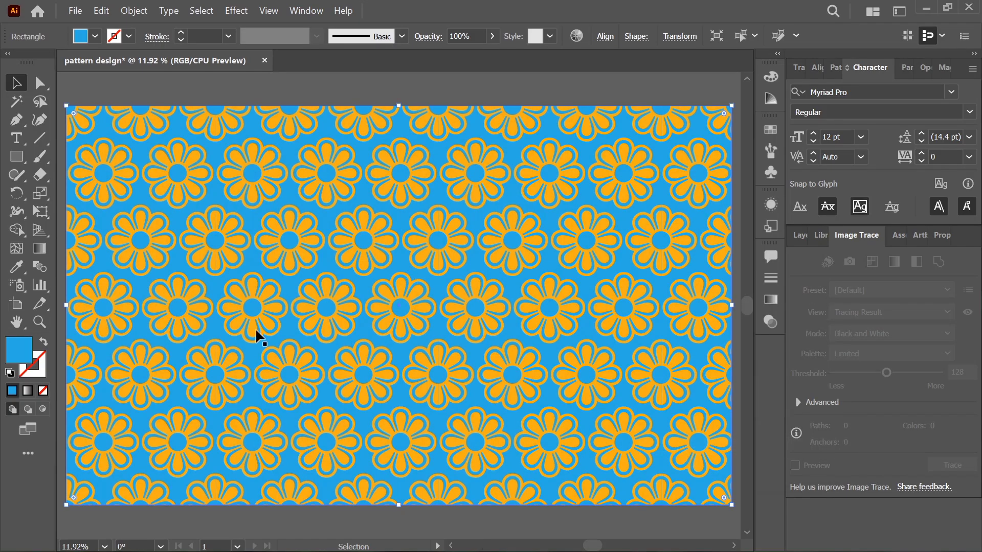
- Change the background rectangle's fill to dark gray and deselect it
{"action": "left_click", "coordinate": [96, 36]}
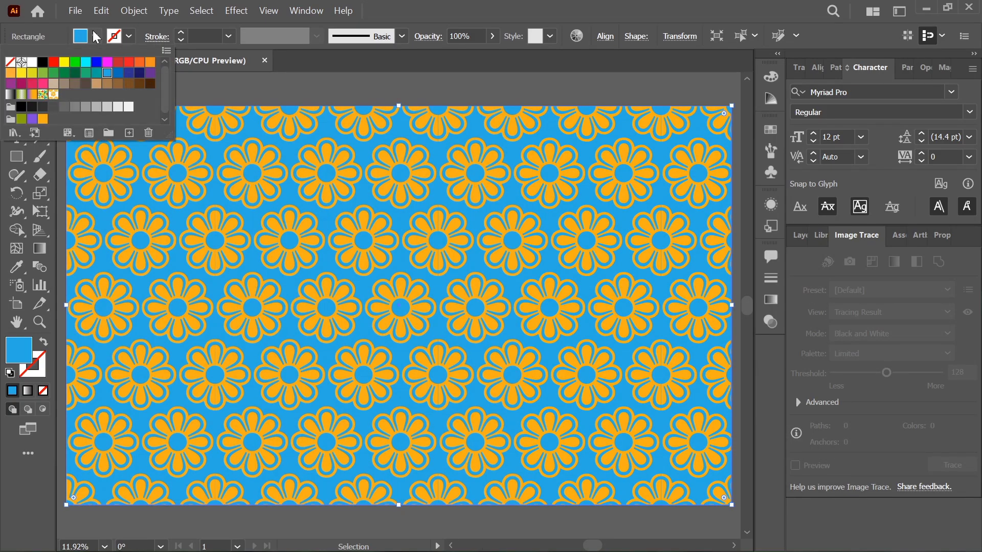
{"action": "left_click", "coordinate": [75, 84]}
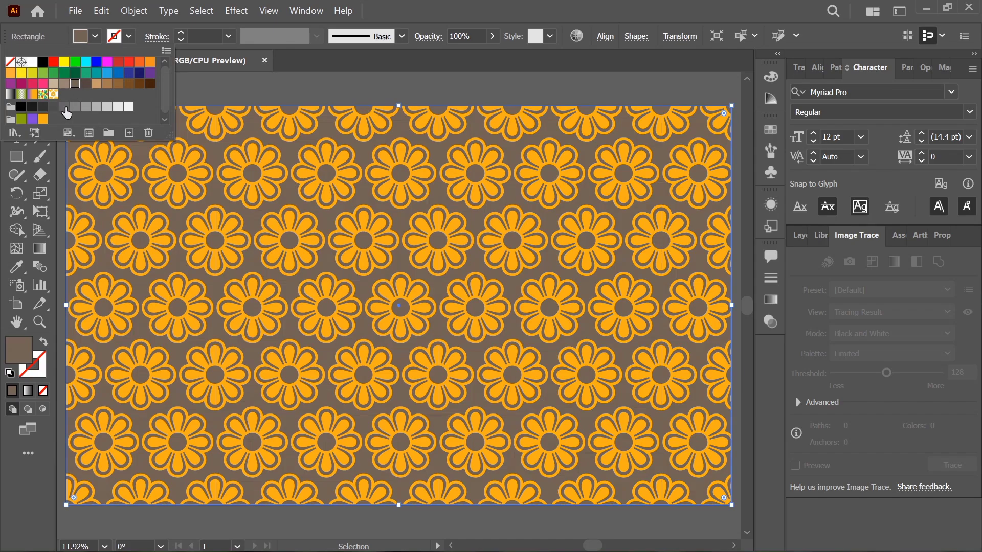
{"action": "left_click", "coordinate": [65, 107]}
{"action": "left_click", "coordinate": [460, 88]}
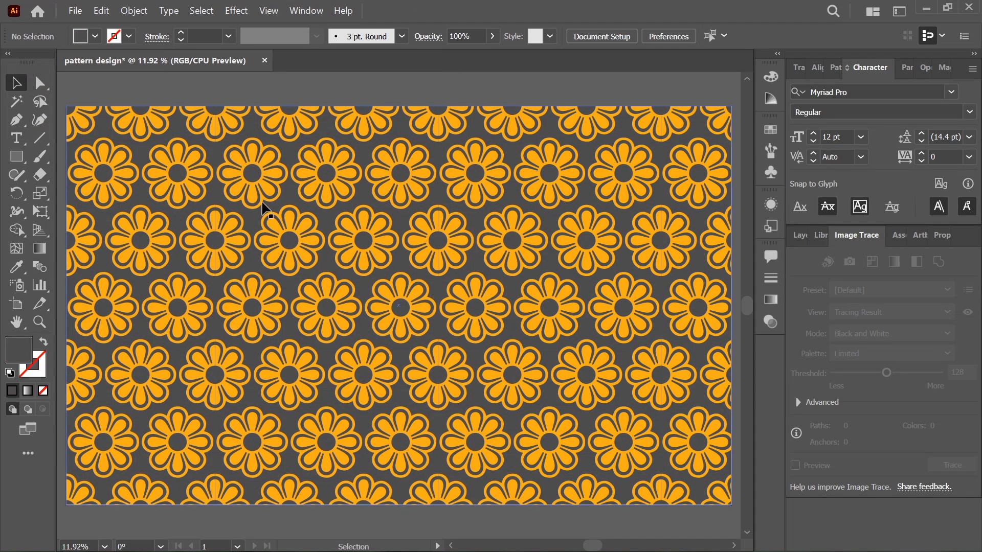
- Save the document as pattern design.eps in Illustrator EPS format in the Downloads folder
{"action": "left_click", "coordinate": [76, 6]}
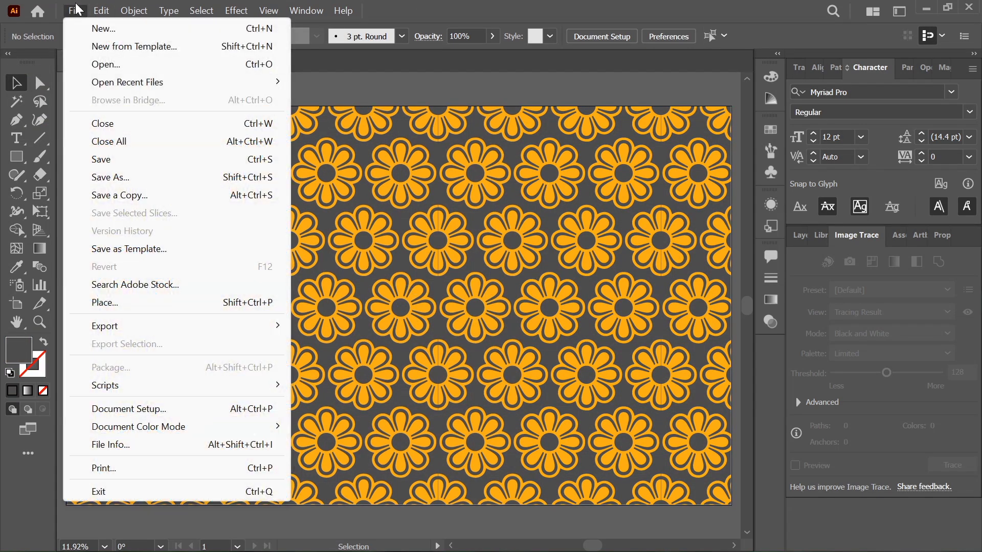
{"action": "left_click", "coordinate": [132, 179]}
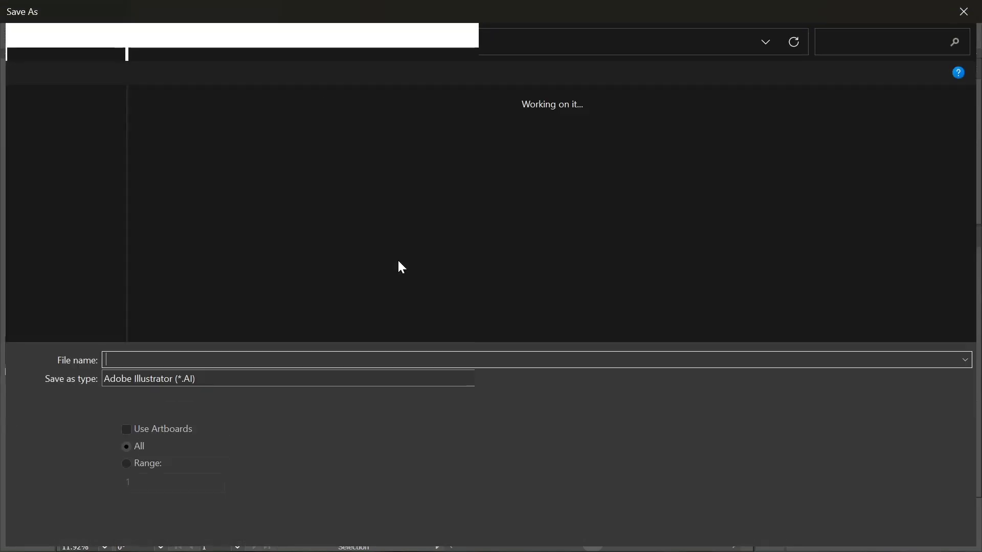
{"action": "left_click", "coordinate": [282, 382]}
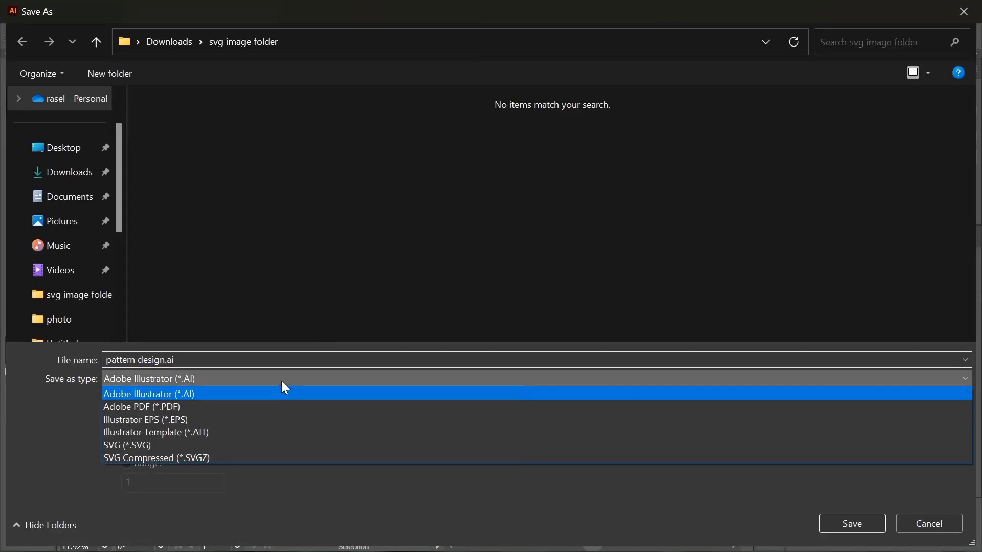
{"action": "left_click", "coordinate": [283, 422]}
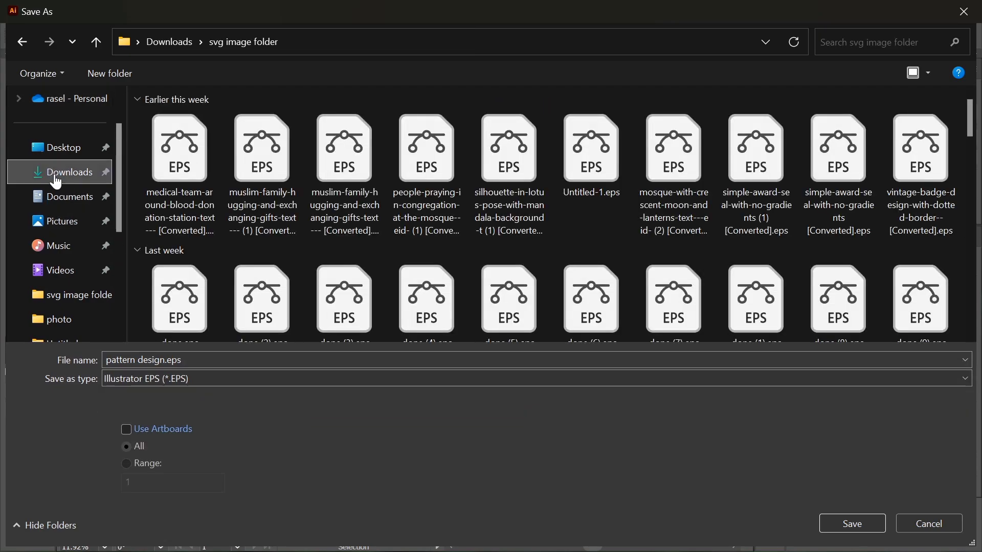
{"action": "left_click", "coordinate": [56, 179]}
{"action": "left_click", "coordinate": [865, 527]}
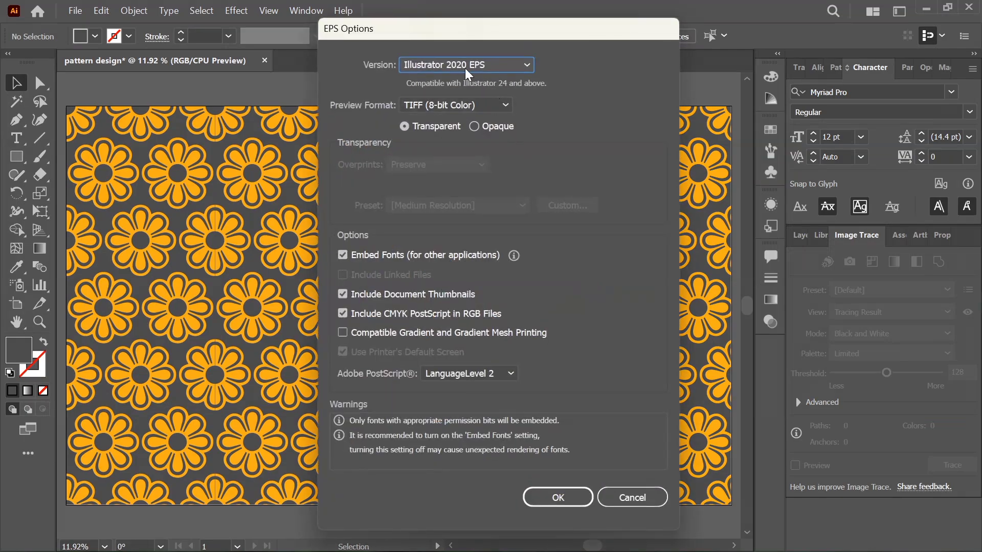
- Set the EPS version to Illustrator 10 EPS, keep the TIFF (8-bit Color) preview, and finish the save
{"action": "left_click", "coordinate": [466, 71]}
{"action": "left_click", "coordinate": [472, 241]}
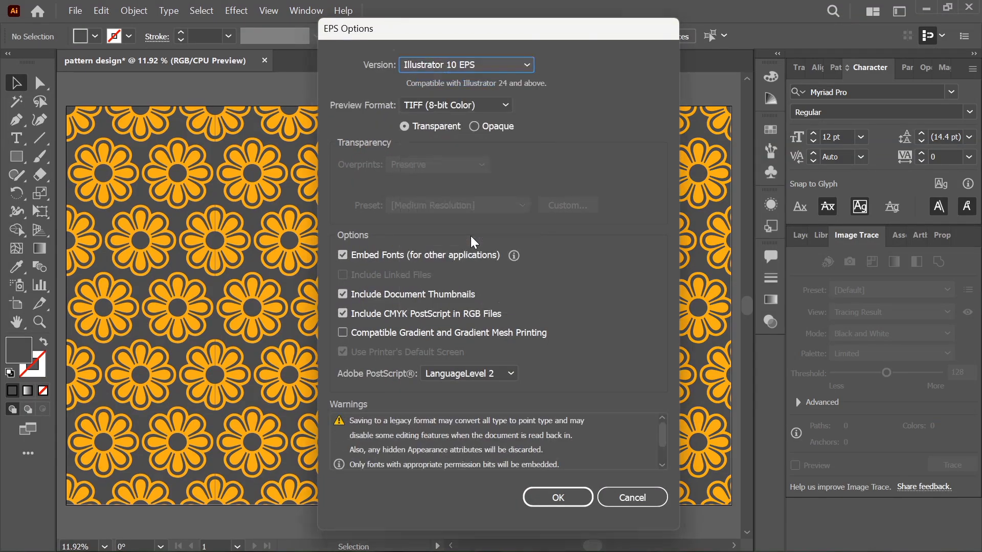
{"action": "left_click", "coordinate": [459, 92]}
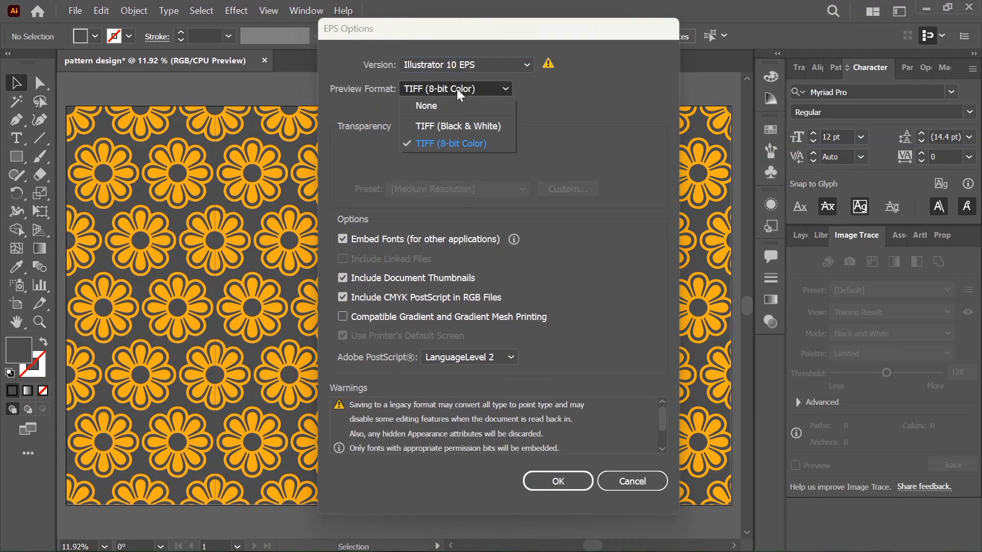
{"action": "left_click", "coordinate": [604, 117]}
{"action": "left_click", "coordinate": [562, 483]}
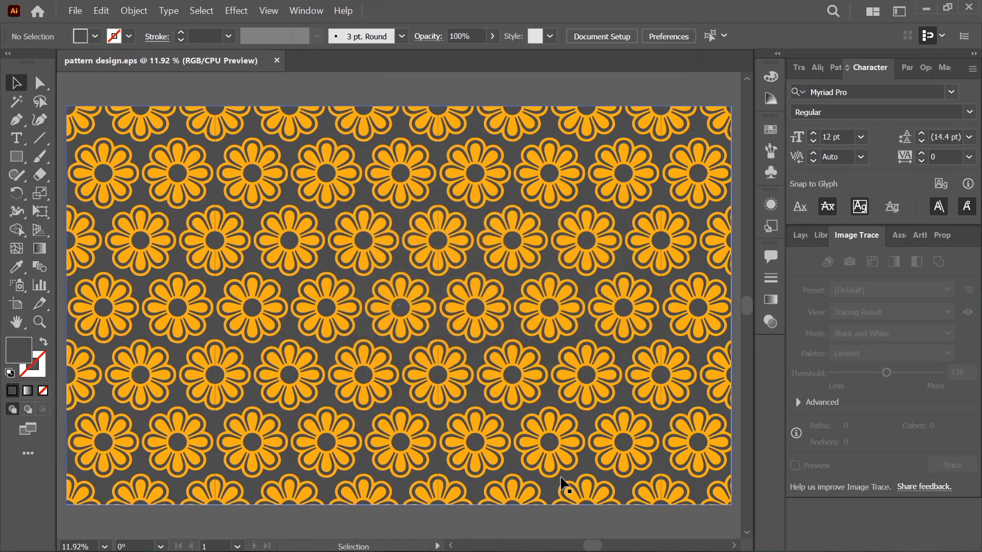
- Switch to the Adobe Stock contributor site in the browser and upload pattern design.eps from the Downloads folder
{"action": "left_click", "coordinate": [926, 9]}
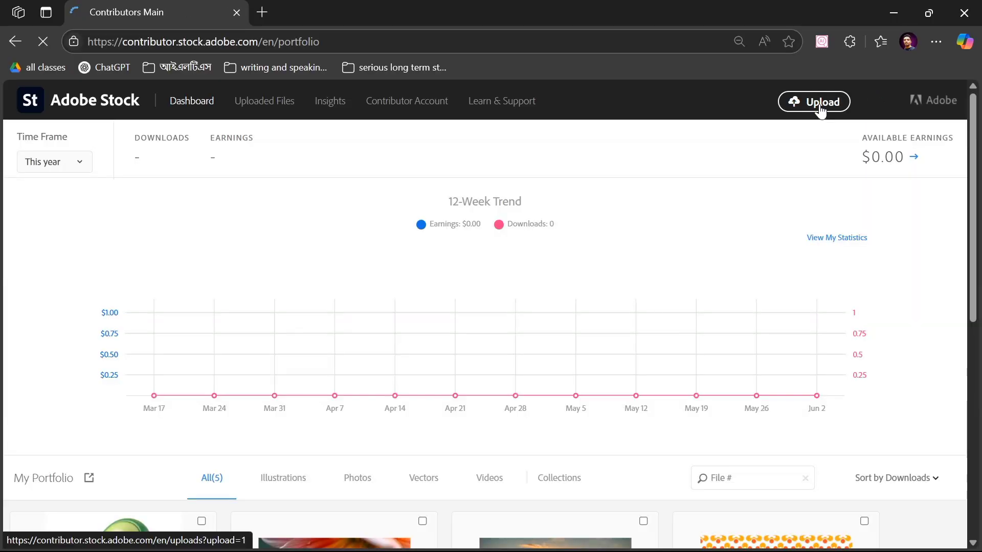
{"action": "left_click", "coordinate": [821, 111]}
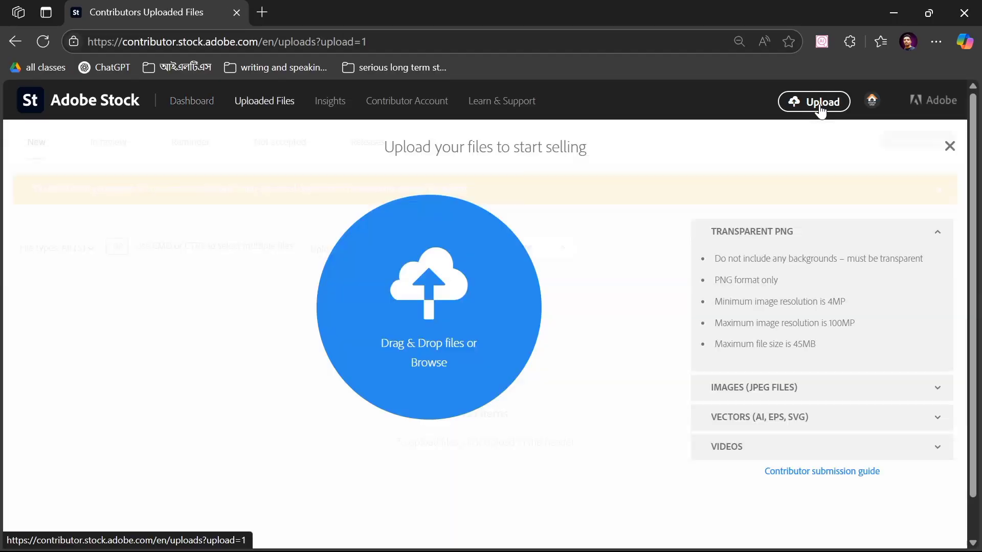
{"action": "left_click", "coordinate": [430, 362]}
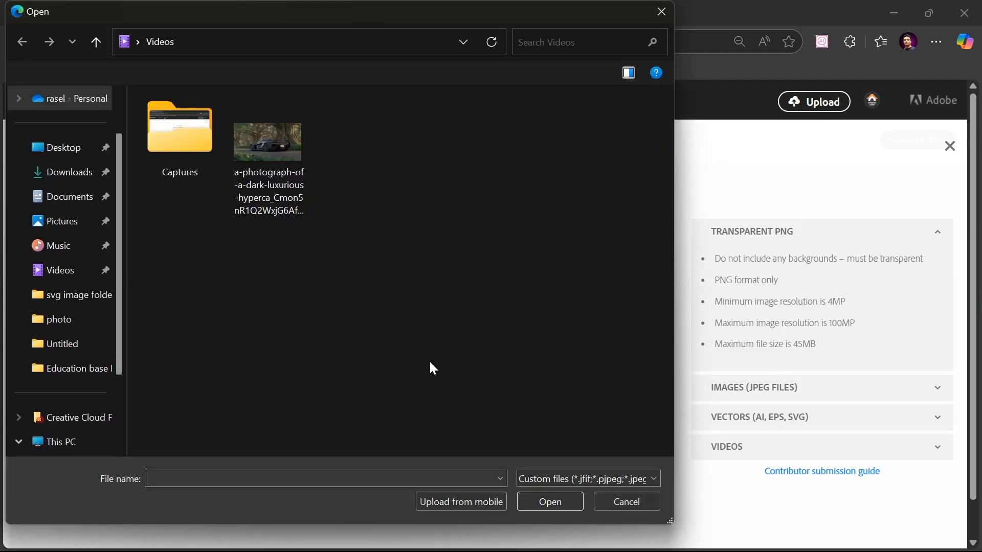
{"action": "left_click", "coordinate": [26, 170]}
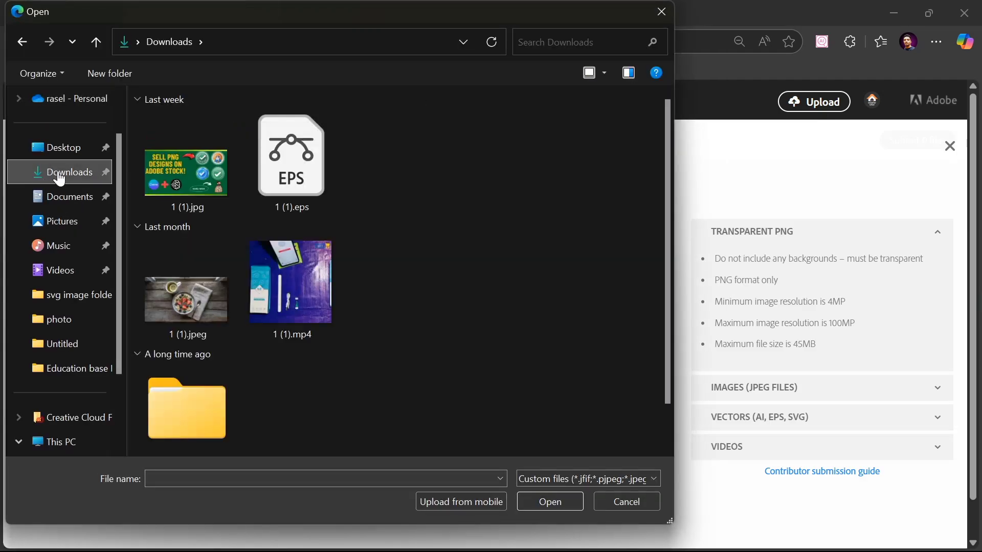
{"action": "double_click", "coordinate": [209, 156]}
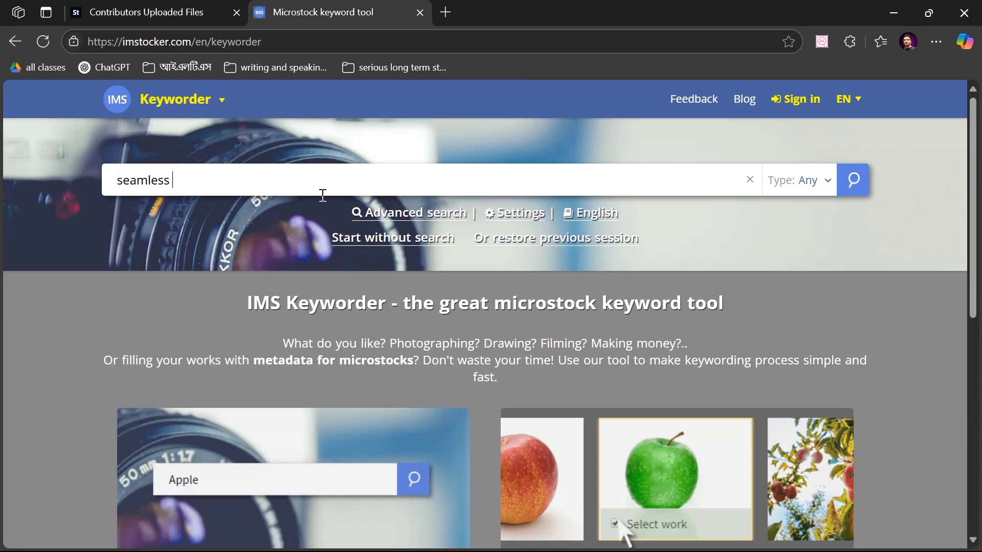
- Search the IMS Keyworder site for "seamless flower pattern design" and pick a similar work to extract keywords
{"action": "type", "text": "flower pattern design"}
{"action": "key", "text": "Return"}
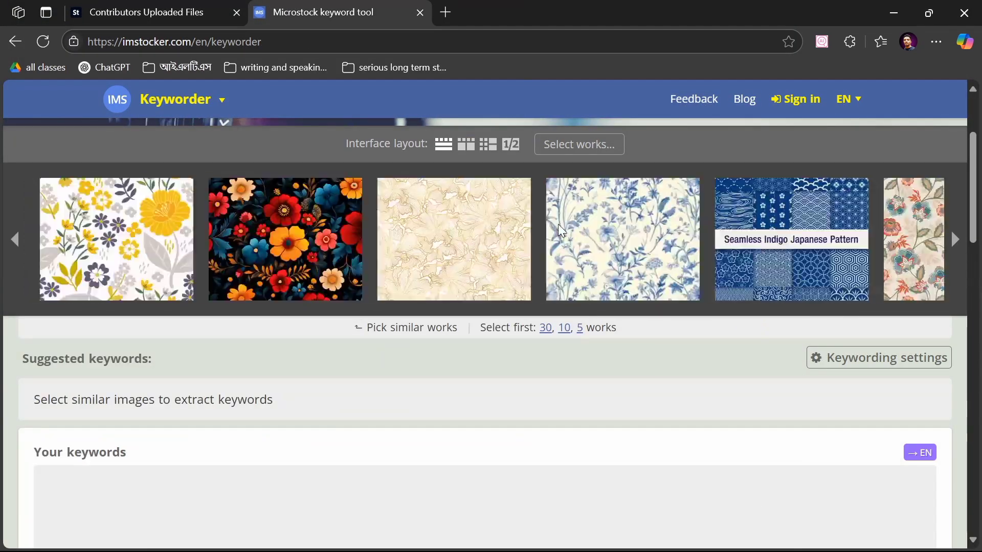
{"action": "left_click", "coordinate": [437, 225]}
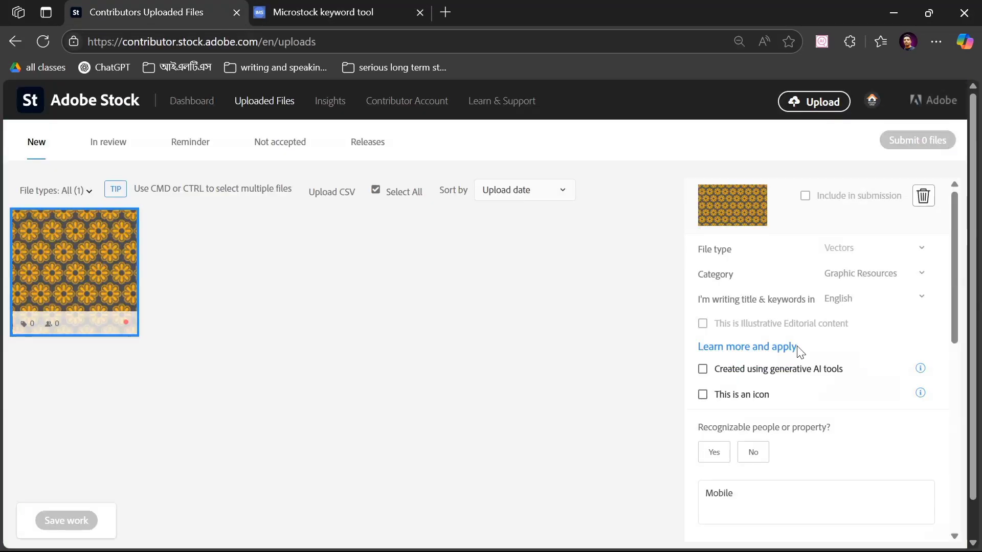
- On Adobe Stock, declare no recognizable people or property and title the file "seamless floral pattern design illustration"
{"action": "scroll", "coordinate": [800, 352], "scroll_direction": "down", "scroll_amount": 1}
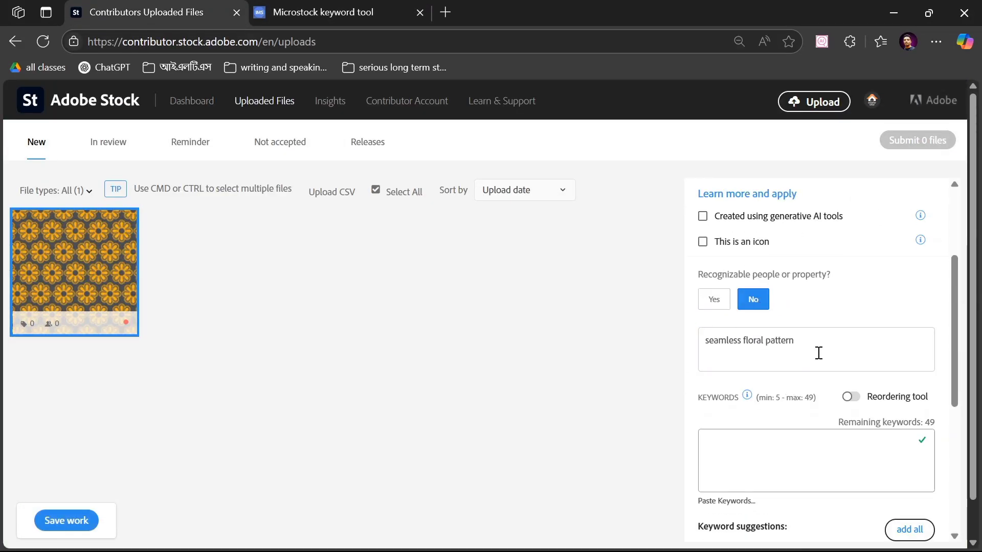
{"action": "type", "text": "design "}
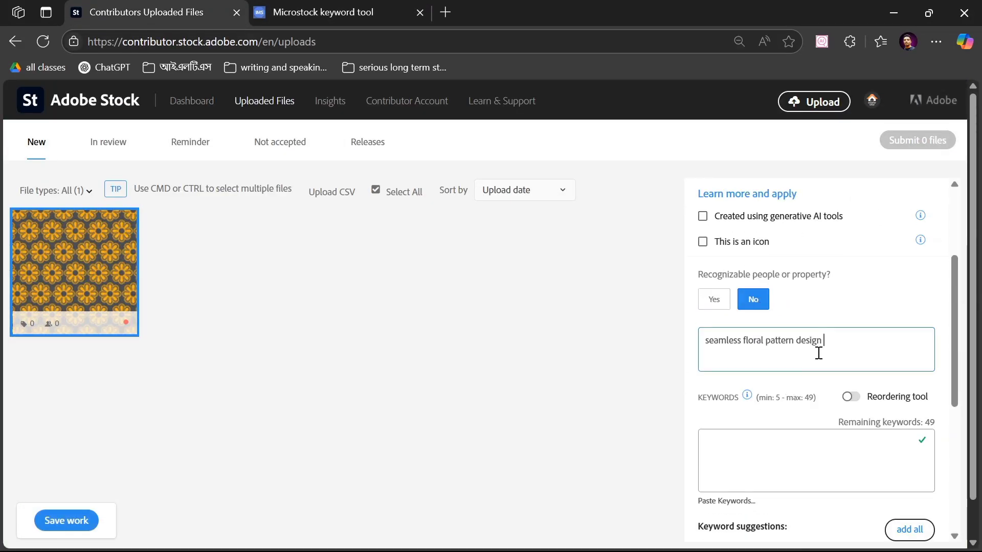
{"action": "type", "text": "illustraion"}
{"action": "double_click", "coordinate": [852, 331]}
{"action": "type", "text": "illustration"}
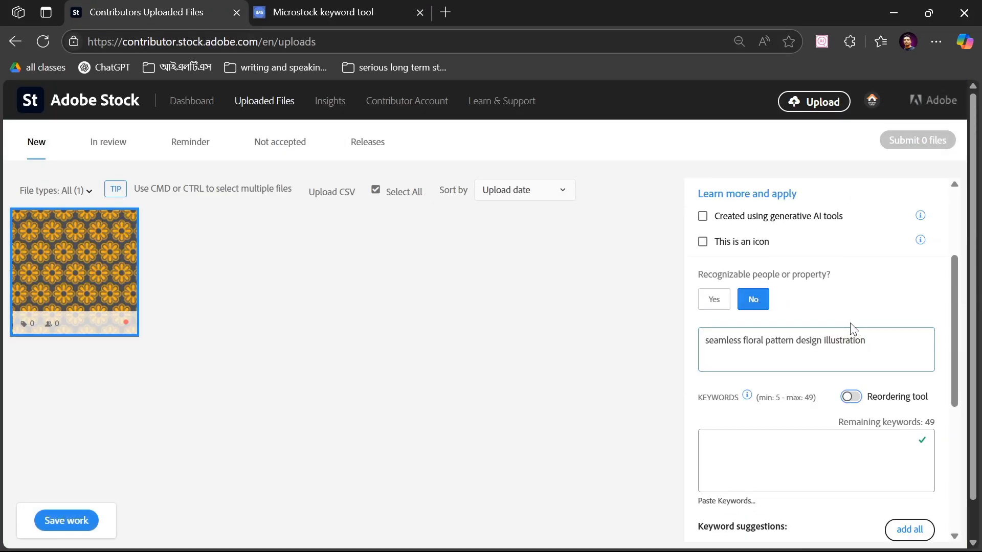
- Add all suggested keywords and append flower, textile, art, illustration, decoration, design, leaf, creativity, colourful, abstract, retro, strawberry and vintage
{"action": "scroll", "coordinate": [854, 307], "scroll_direction": "down", "scroll_amount": 5}
{"action": "left_click", "coordinate": [909, 262]}
{"action": "left_click", "coordinate": [793, 255]}
{"action": "type", "text": ", textile, leaf, creativity, colourful, abstract, retro, strawberry, vintage"}
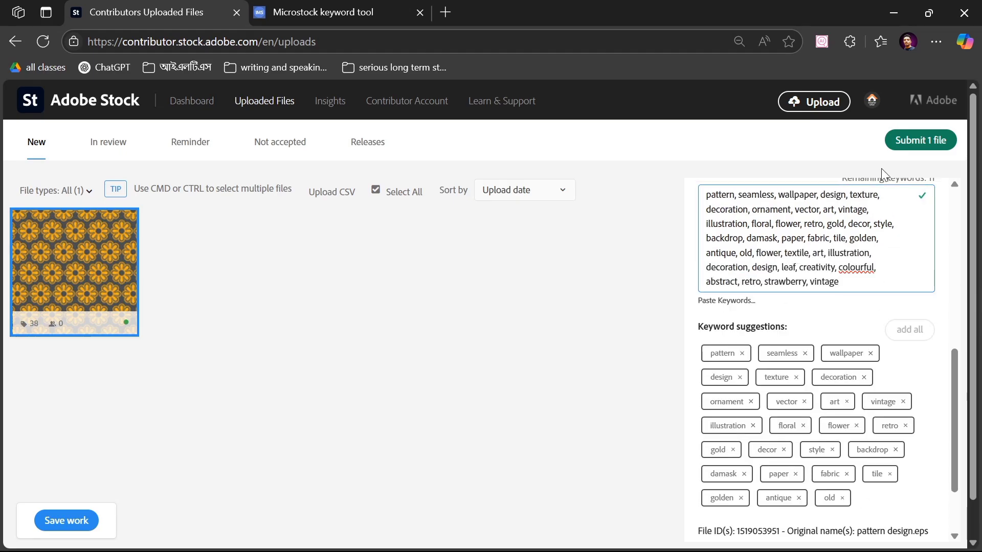
- Start submitting the file and accept both submission guideline confirmations in the terms and conditions
{"action": "left_click", "coordinate": [935, 140]}
{"action": "left_click", "coordinate": [318, 335]}
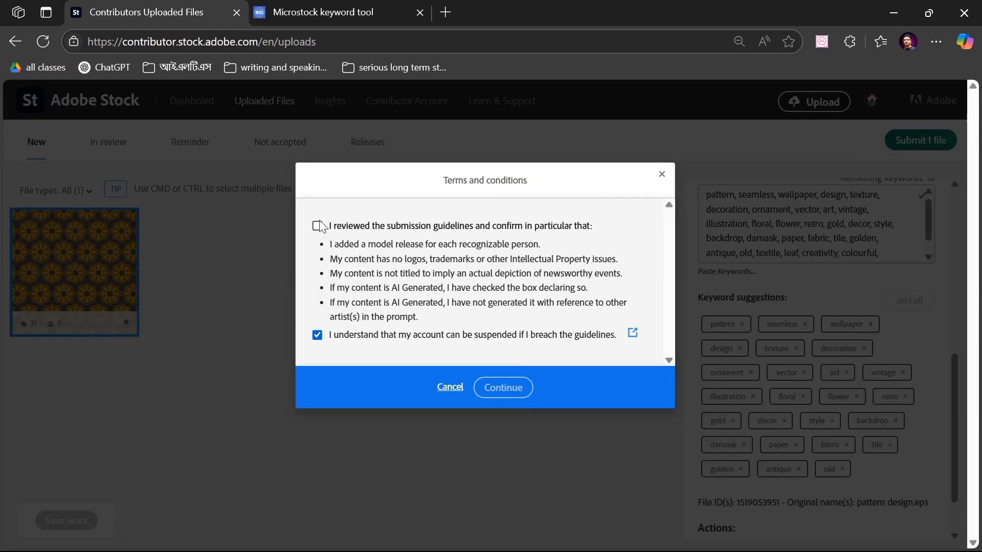
{"action": "left_click", "coordinate": [317, 225]}
{"action": "left_click", "coordinate": [503, 387]}
- Complete the human verification by selecting all images containing a cat, and submit the flower pattern for review
{"action": "left_click", "coordinate": [353, 285]}
{"action": "left_click", "coordinate": [475, 280]}
{"action": "left_click", "coordinate": [489, 368]}
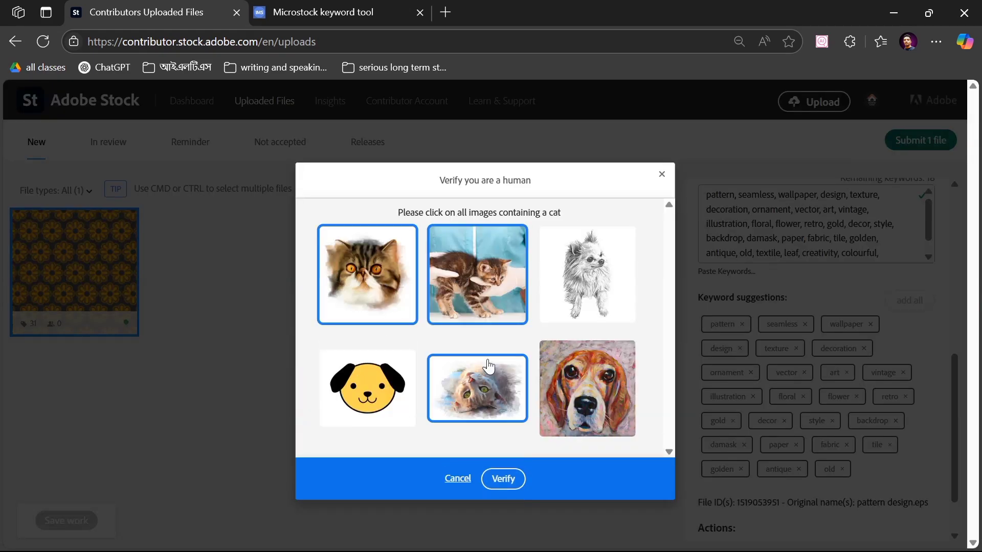
{"action": "left_click", "coordinate": [393, 366]}
{"action": "left_click", "coordinate": [502, 475]}
{"action": "left_click", "coordinate": [373, 335]}
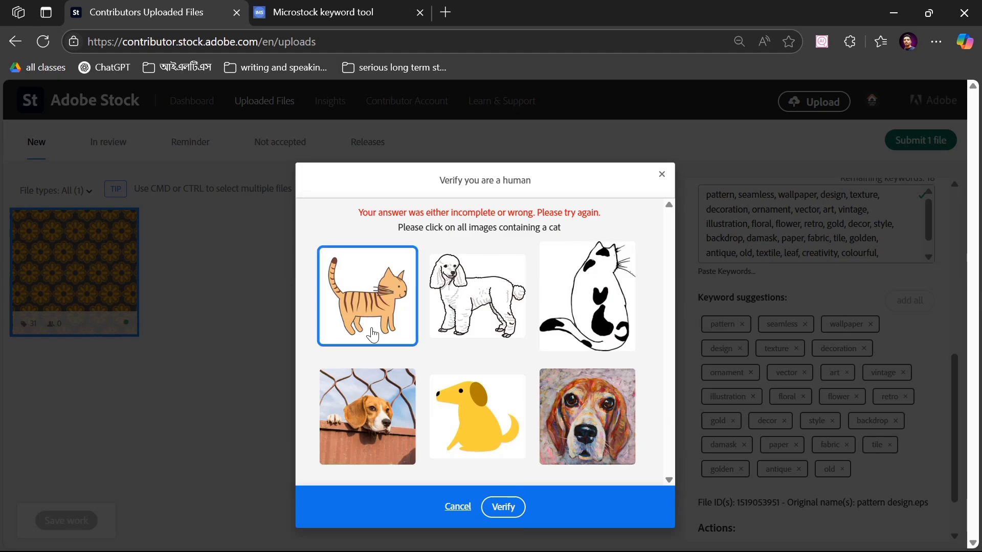
{"action": "left_click", "coordinate": [560, 327]}
{"action": "left_click", "coordinate": [501, 511]}
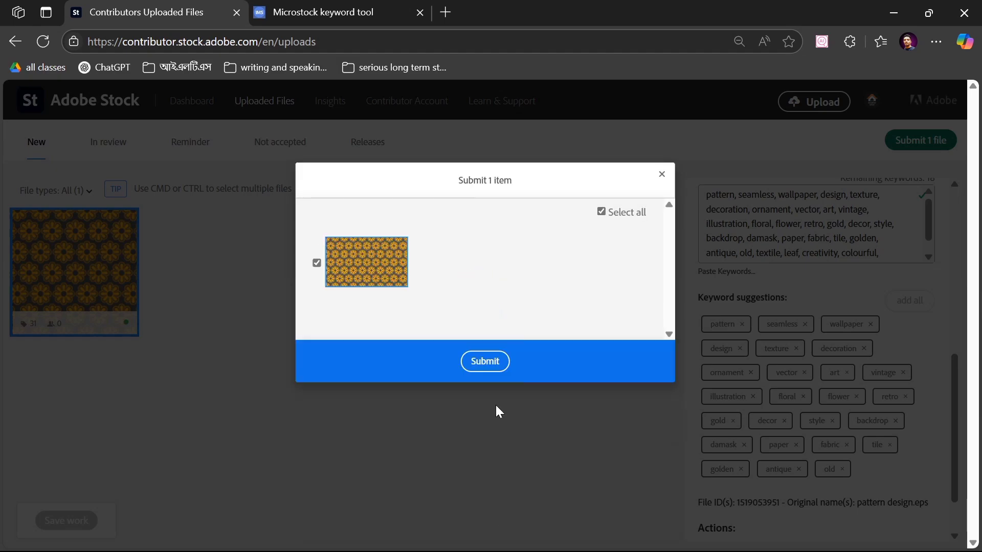
{"action": "left_click", "coordinate": [486, 364]}
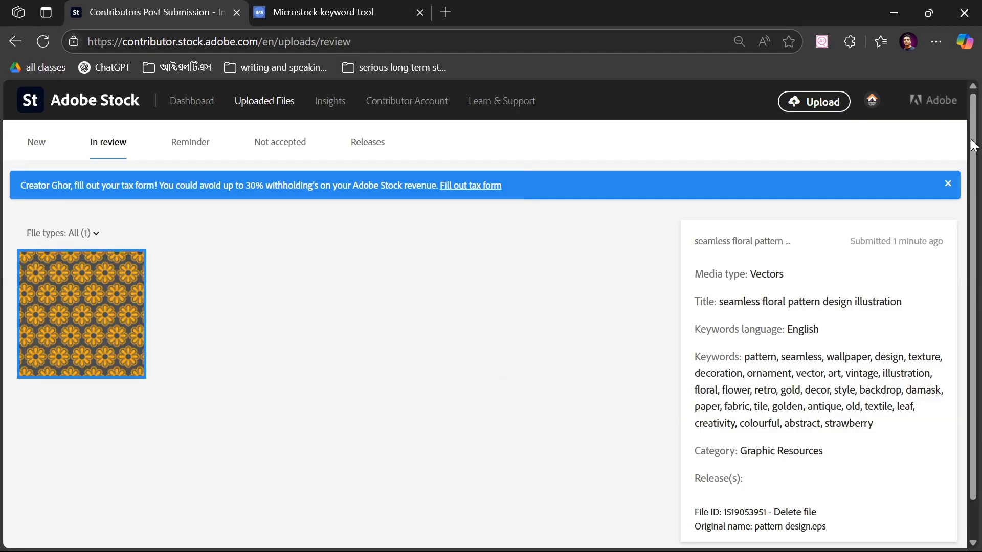
- Look through the submissions that were not accepted and the portfolio on the contributor dashboard
{"action": "left_click", "coordinate": [287, 150]}
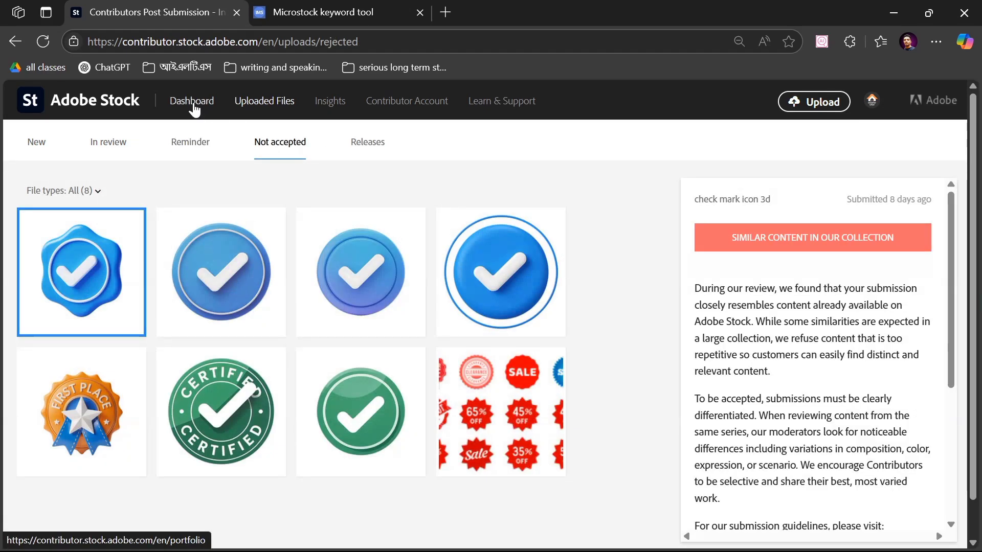
{"action": "left_click", "coordinate": [193, 103]}
{"action": "scroll", "coordinate": [589, 283], "scroll_direction": "down", "scroll_amount": 3}
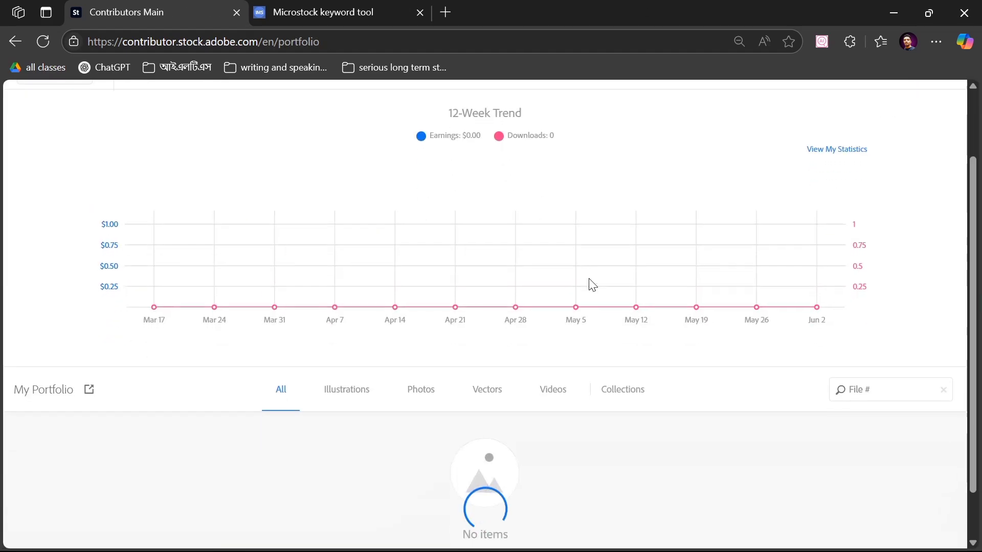
{"action": "scroll", "coordinate": [588, 283], "scroll_direction": "down", "scroll_amount": 5}
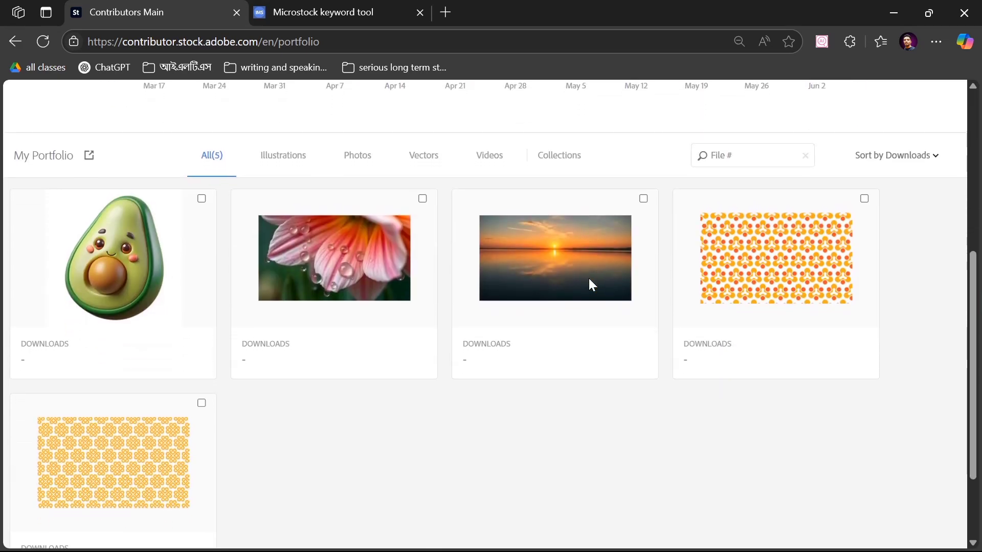